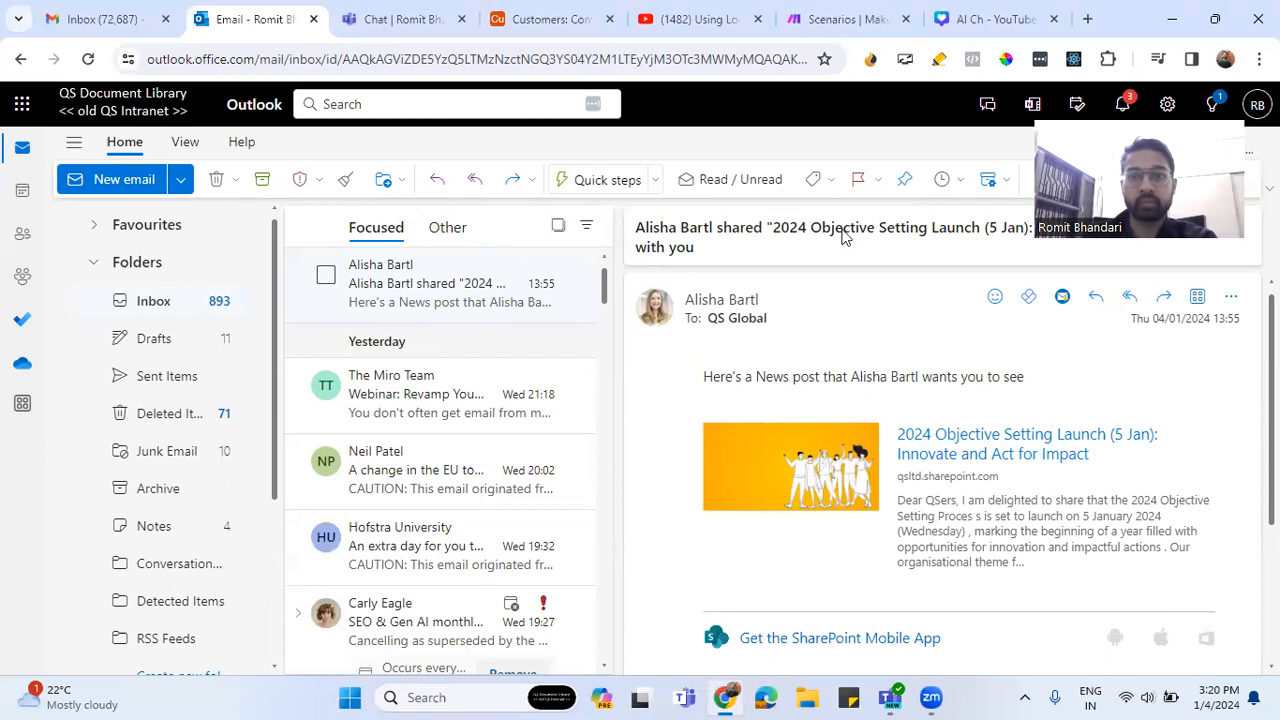
Switch to the Airtable Customers base and examine the fields of the Contacts, Company, Orders, OrderLineItem, Products, ProductCategory and OrderType tables
{"action": "key", "text": "ctrl+4"}
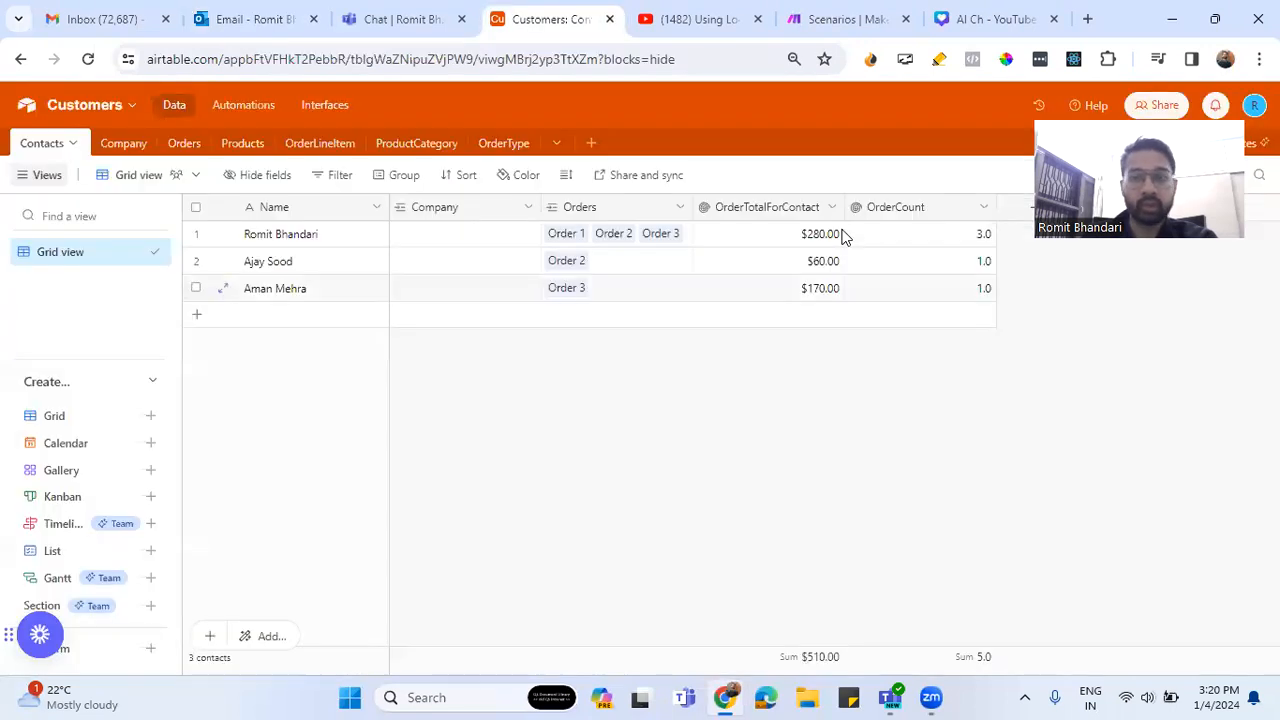
{"action": "left_click_drag", "start_coordinate": [1150, 185], "coordinate": [1165, 605]}
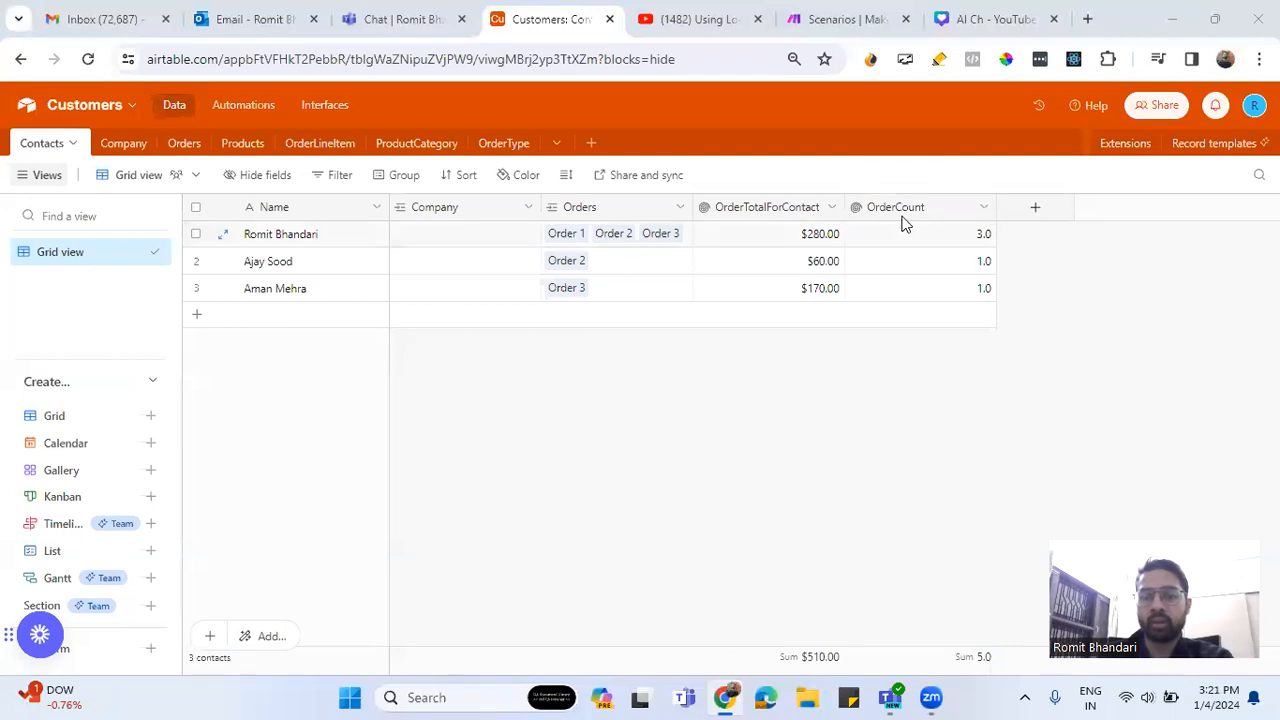
{"action": "left_click", "coordinate": [130, 146]}
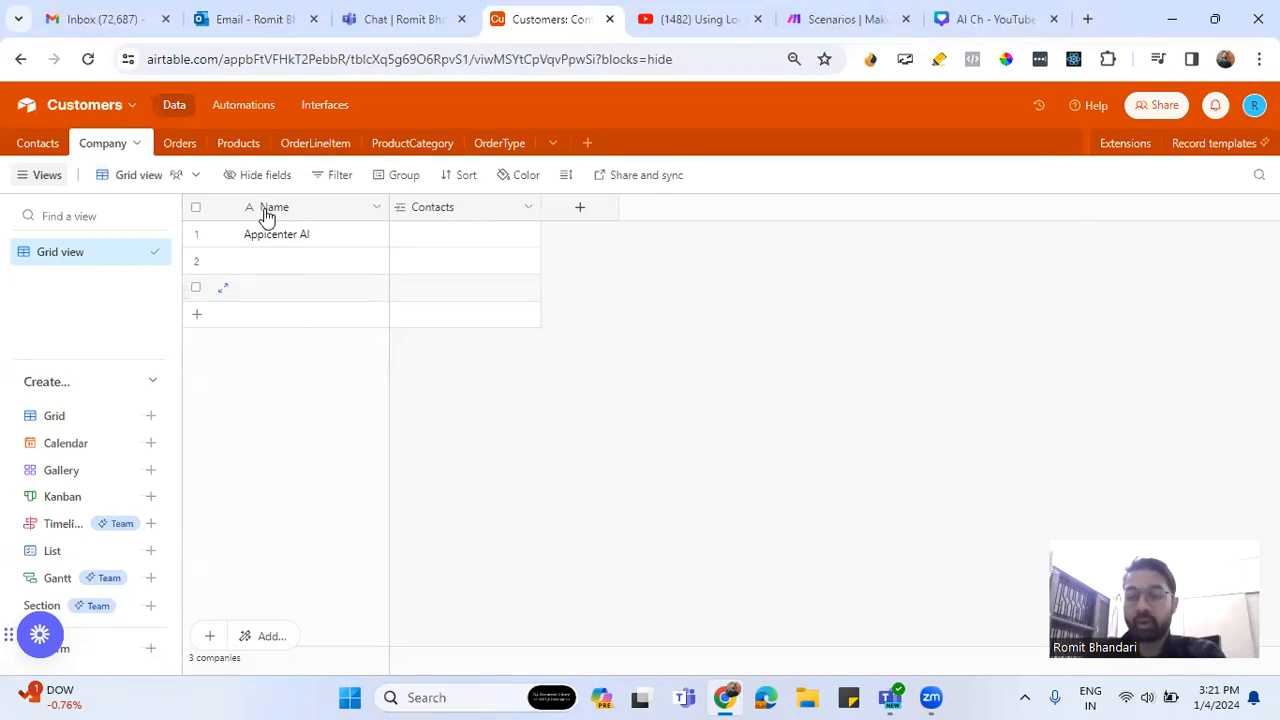
{"action": "left_click", "coordinate": [180, 147]}
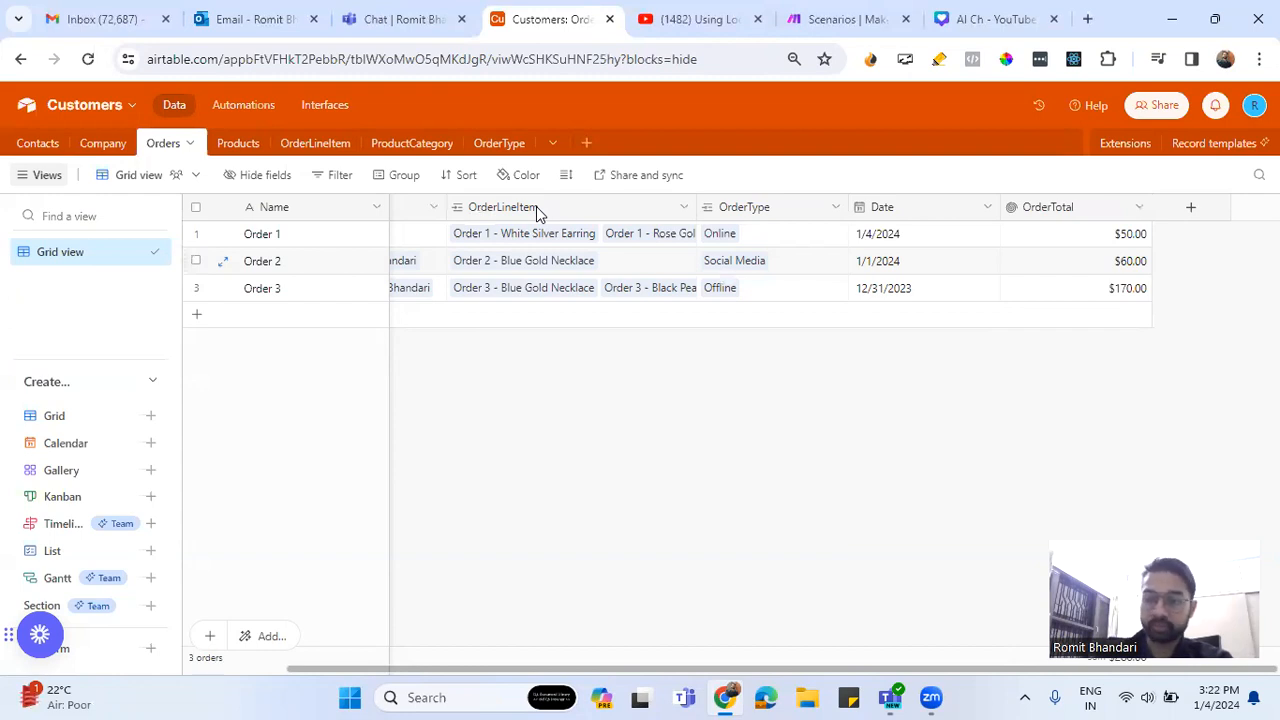
{"action": "left_click", "coordinate": [318, 145]}
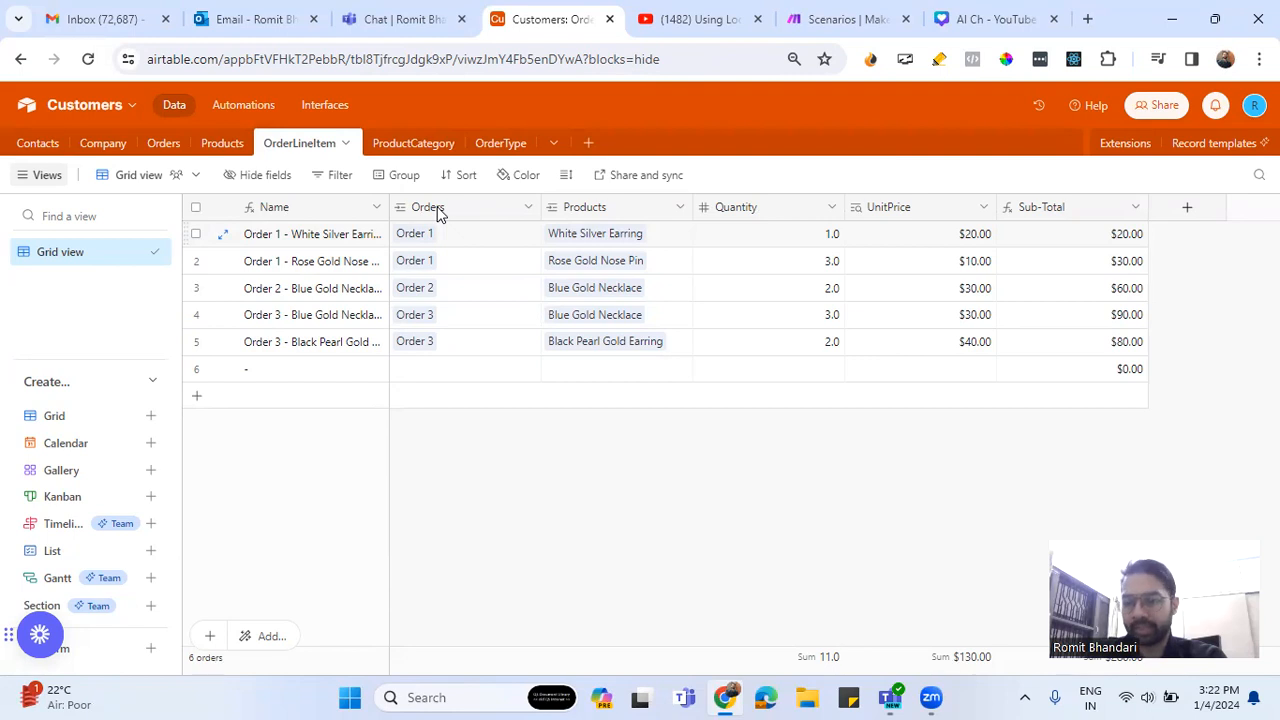
{"action": "left_click", "coordinate": [219, 143]}
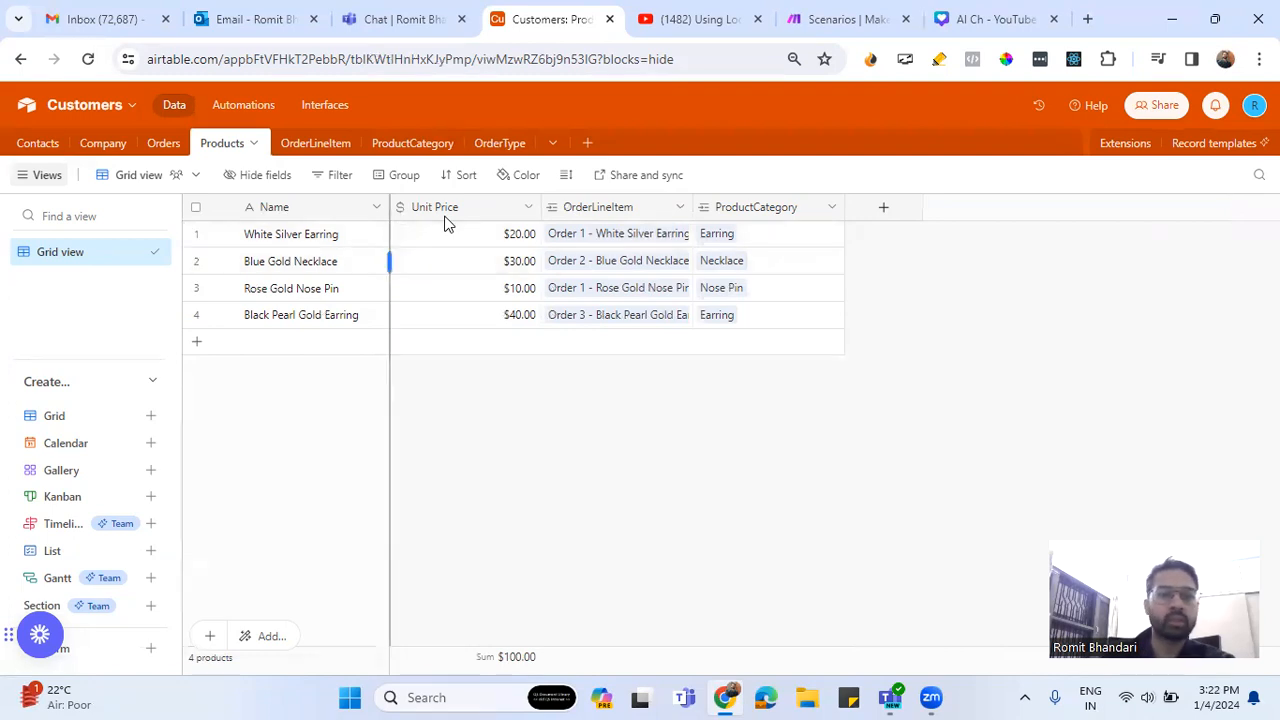
{"action": "left_click", "coordinate": [413, 146]}
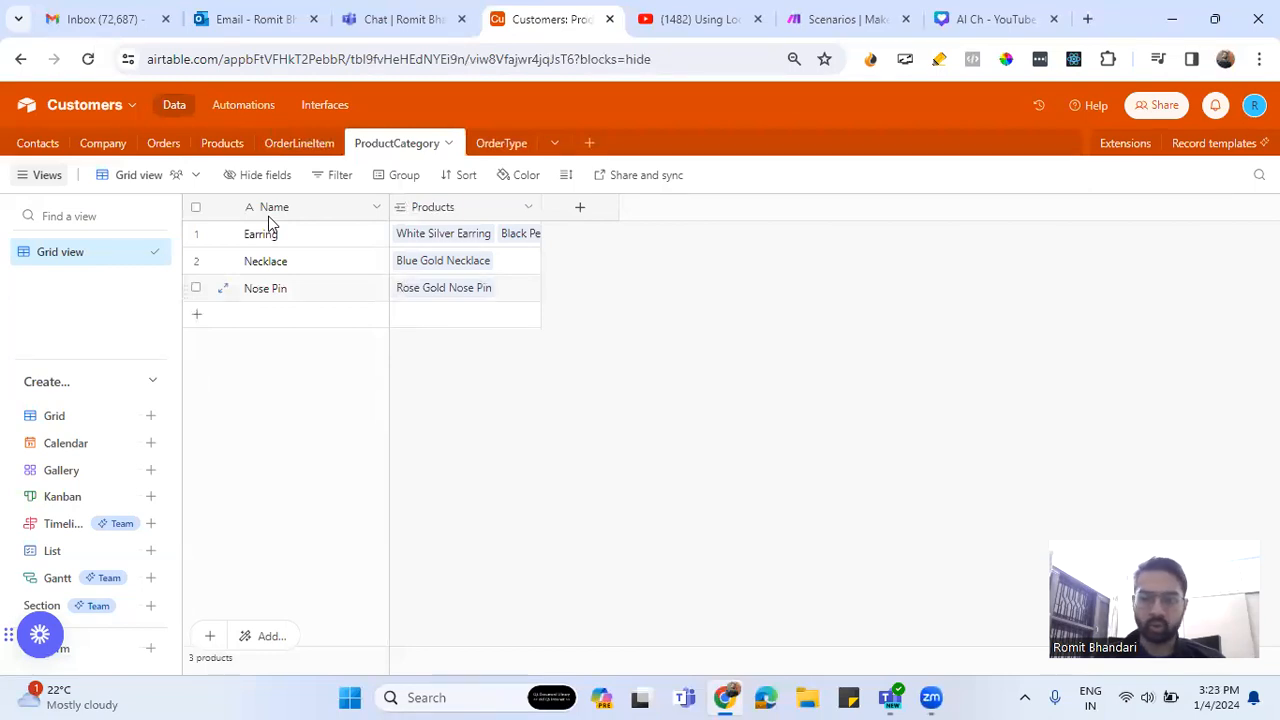
{"action": "left_click", "coordinate": [493, 145]}
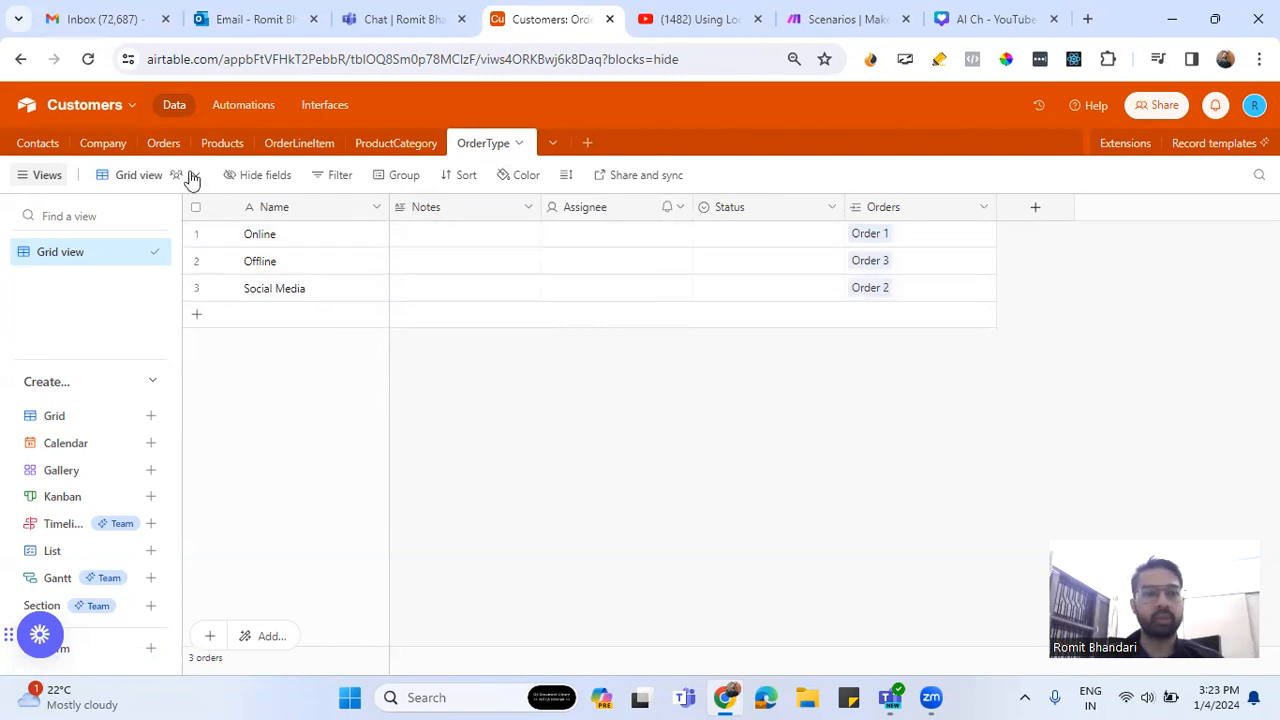
Compare the order dates and totals in the Orders table with the order rollup fields in the Contacts table
{"action": "left_click", "coordinate": [167, 149]}
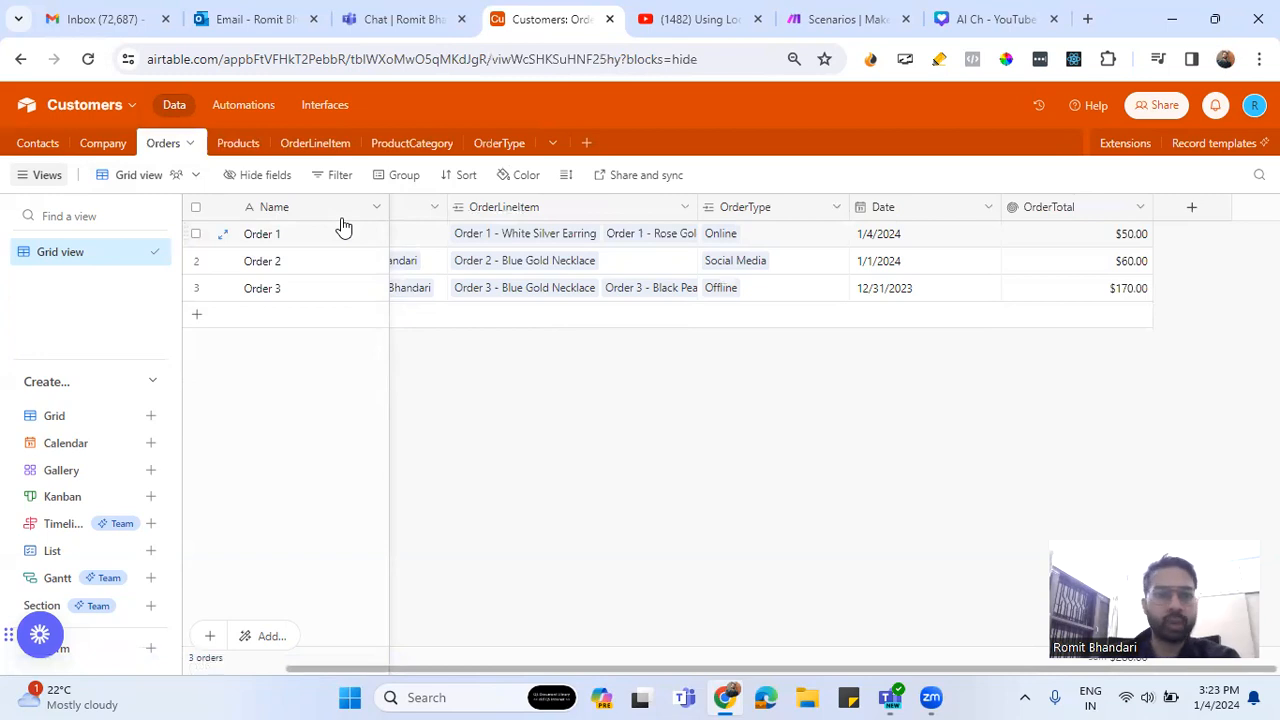
{"action": "left_click", "coordinate": [48, 148]}
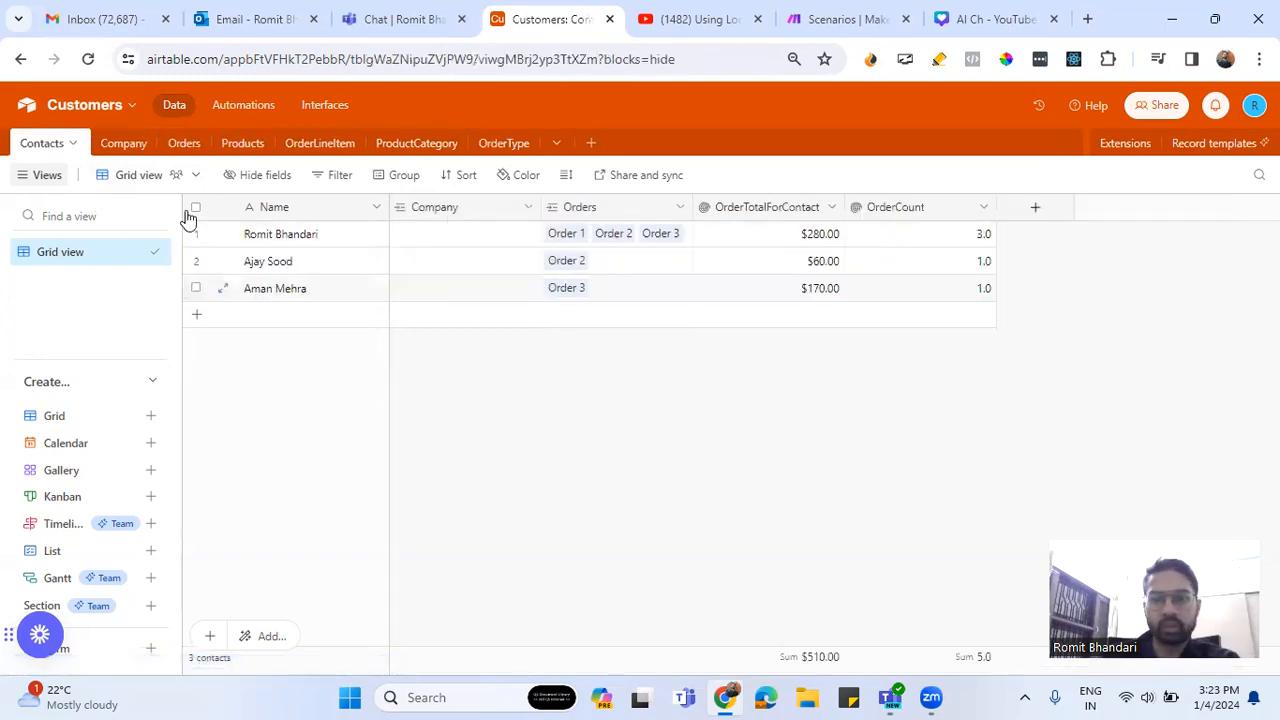
{"action": "left_click", "coordinate": [184, 143]}
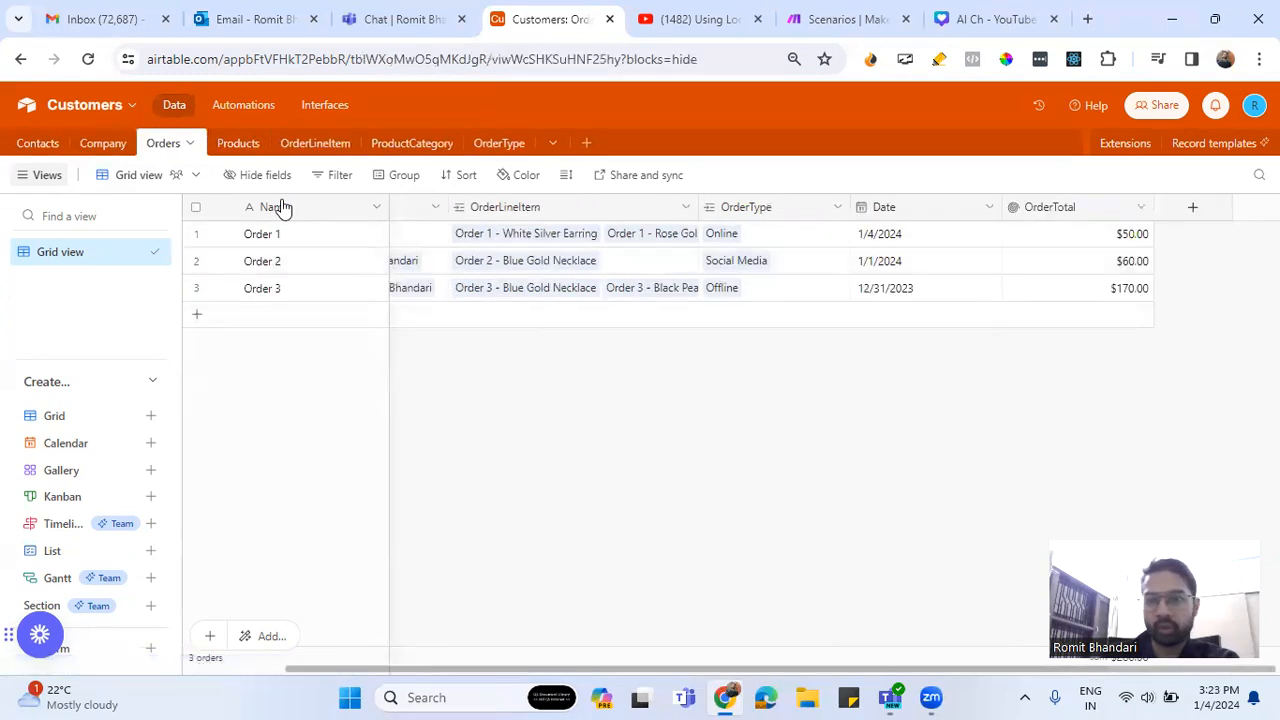
{"action": "left_click_drag", "start_coordinate": [1016, 670], "coordinate": [1089, 672]}
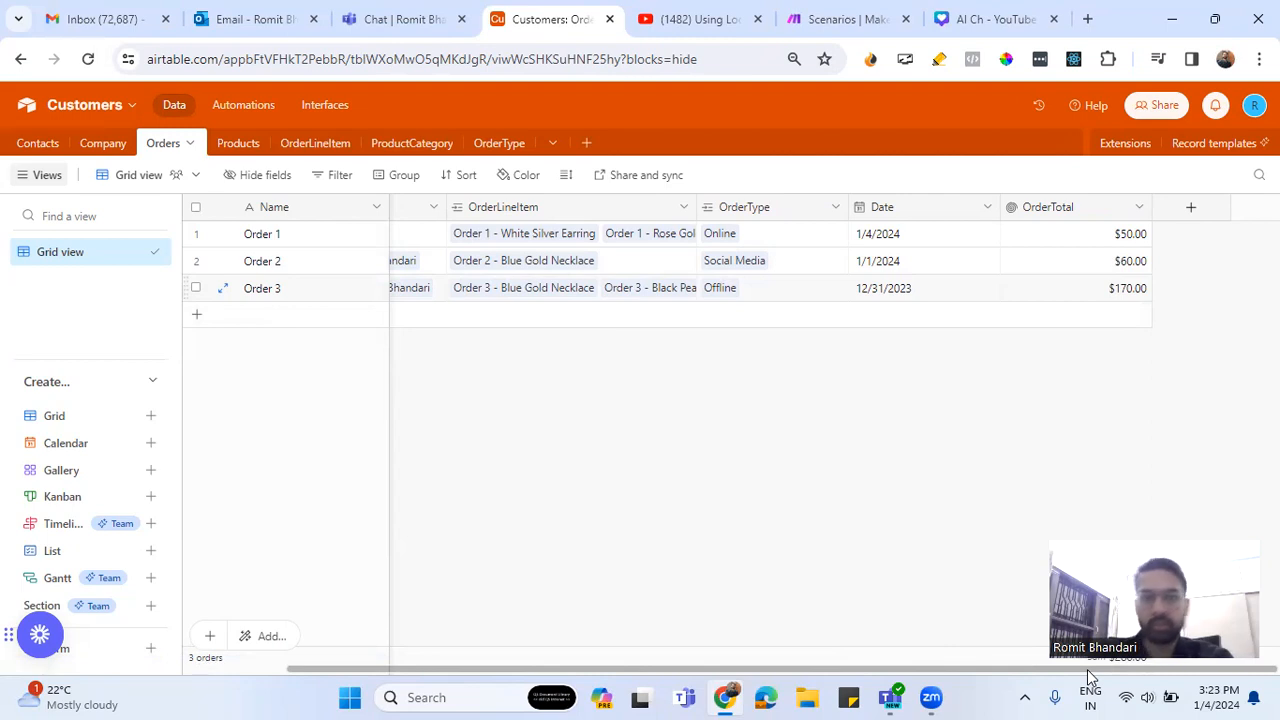
{"action": "left_click", "coordinate": [45, 145]}
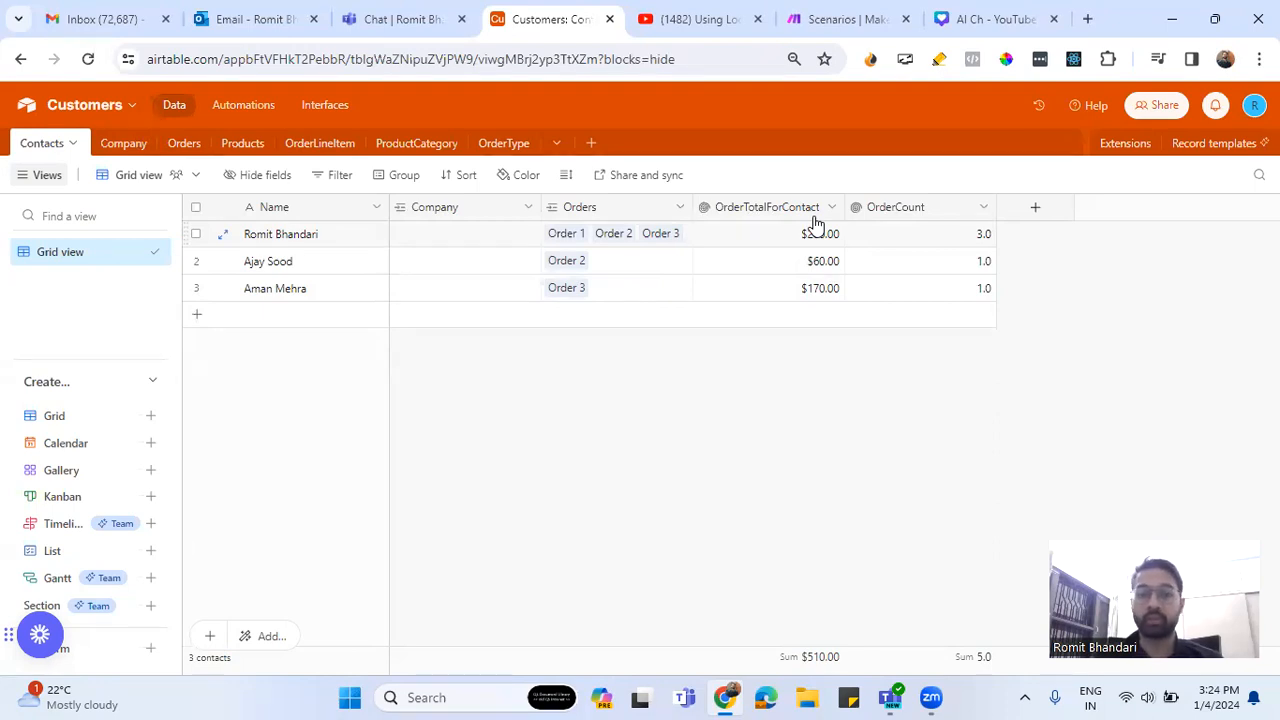
{"action": "left_click", "coordinate": [180, 146]}
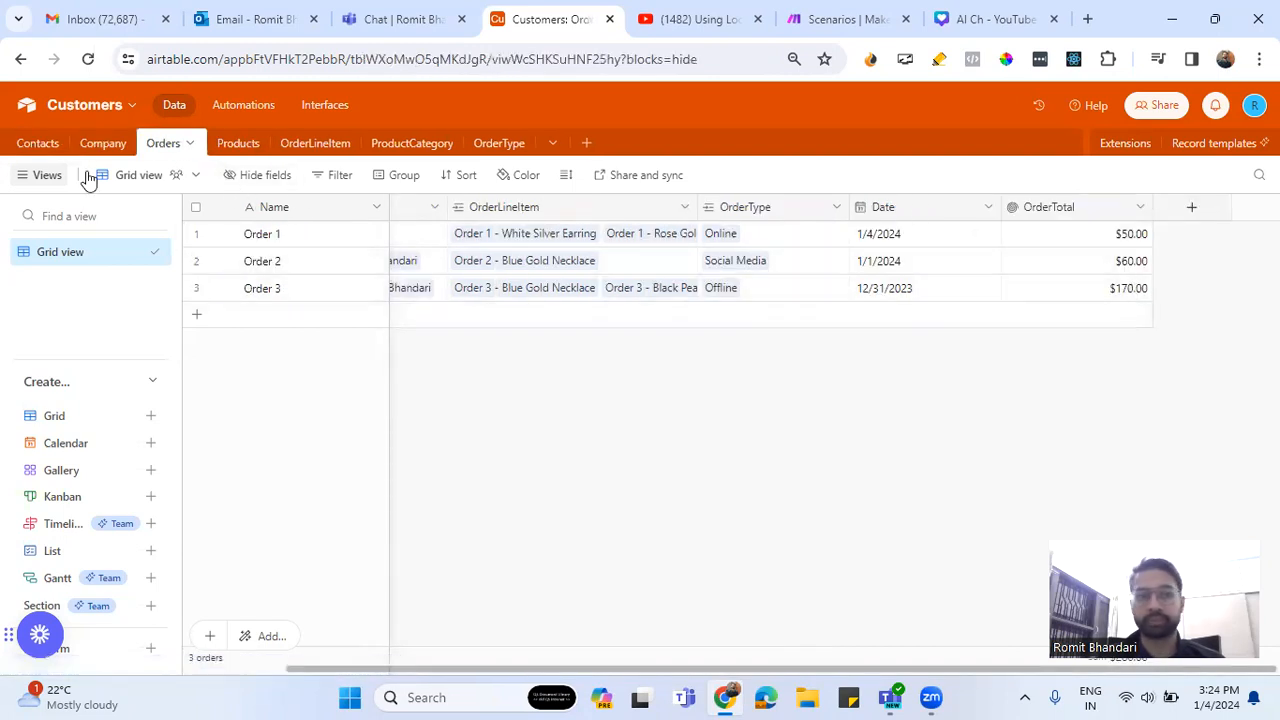
Start a new field named maxDate in the Contacts table
{"action": "left_click", "coordinate": [33, 146]}
{"action": "left_click", "coordinate": [1035, 212]}
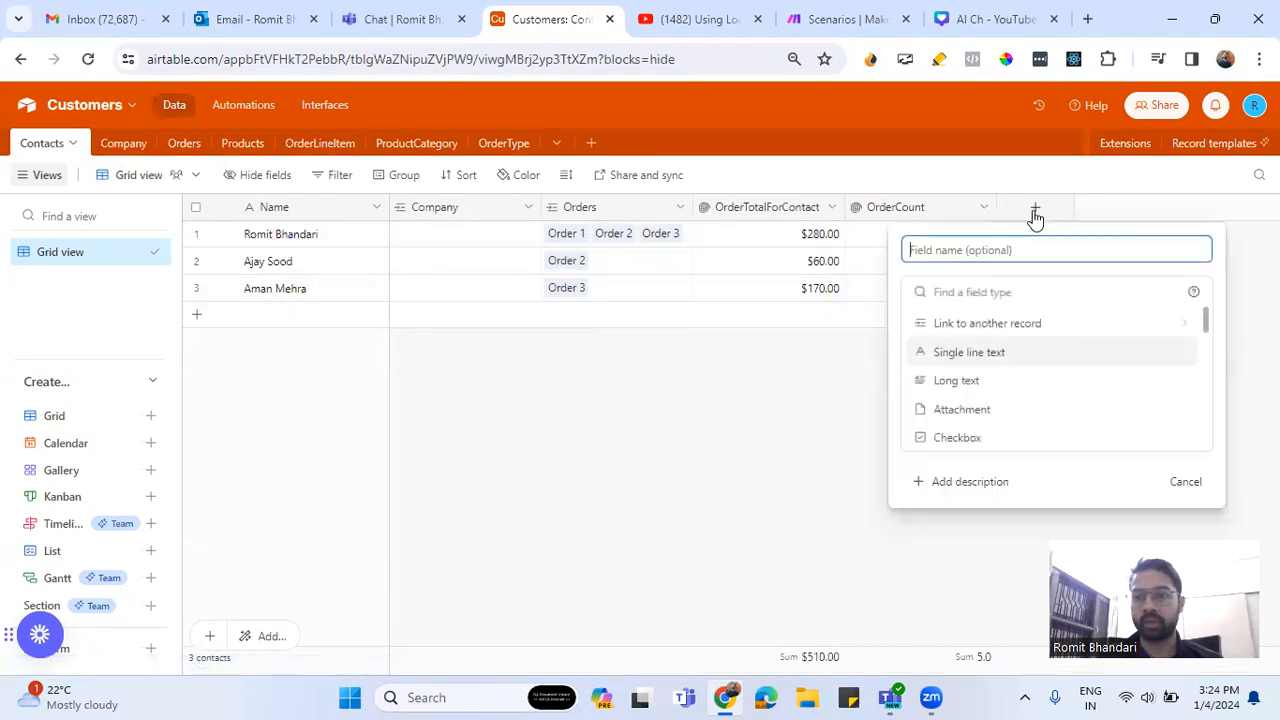
{"action": "type", "text": "m"}
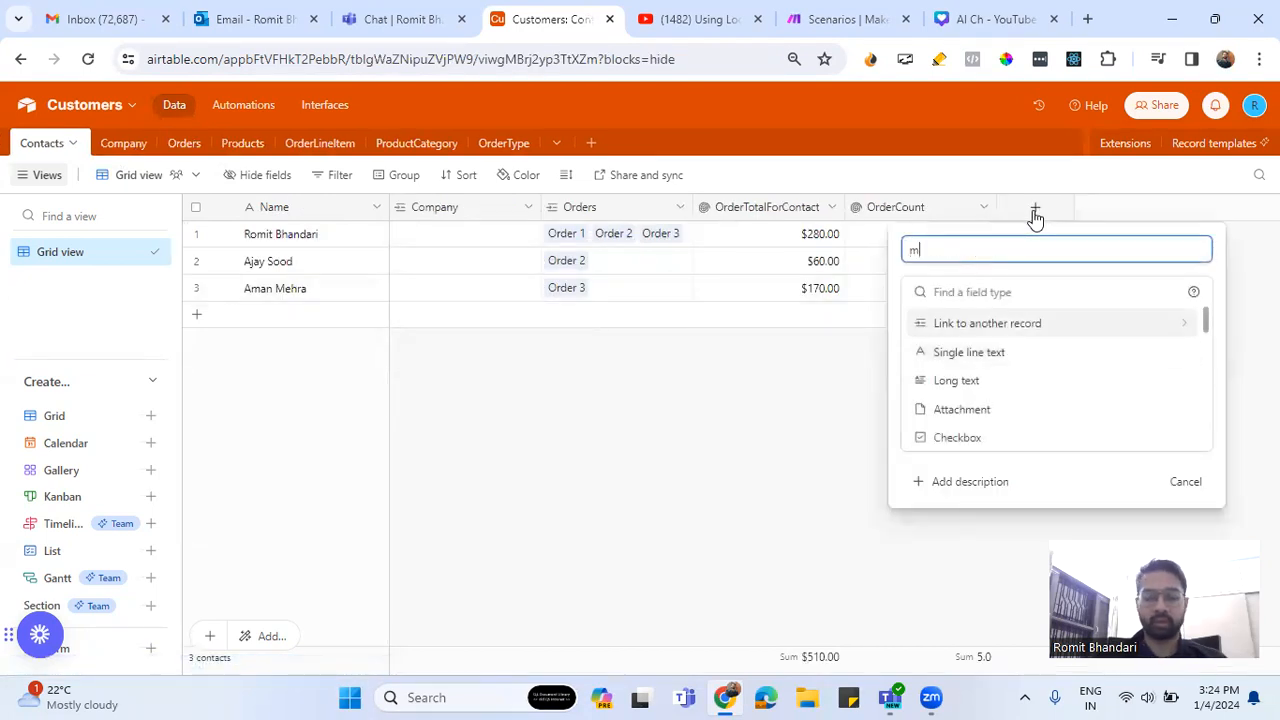
{"action": "type", "text": "axDate"}
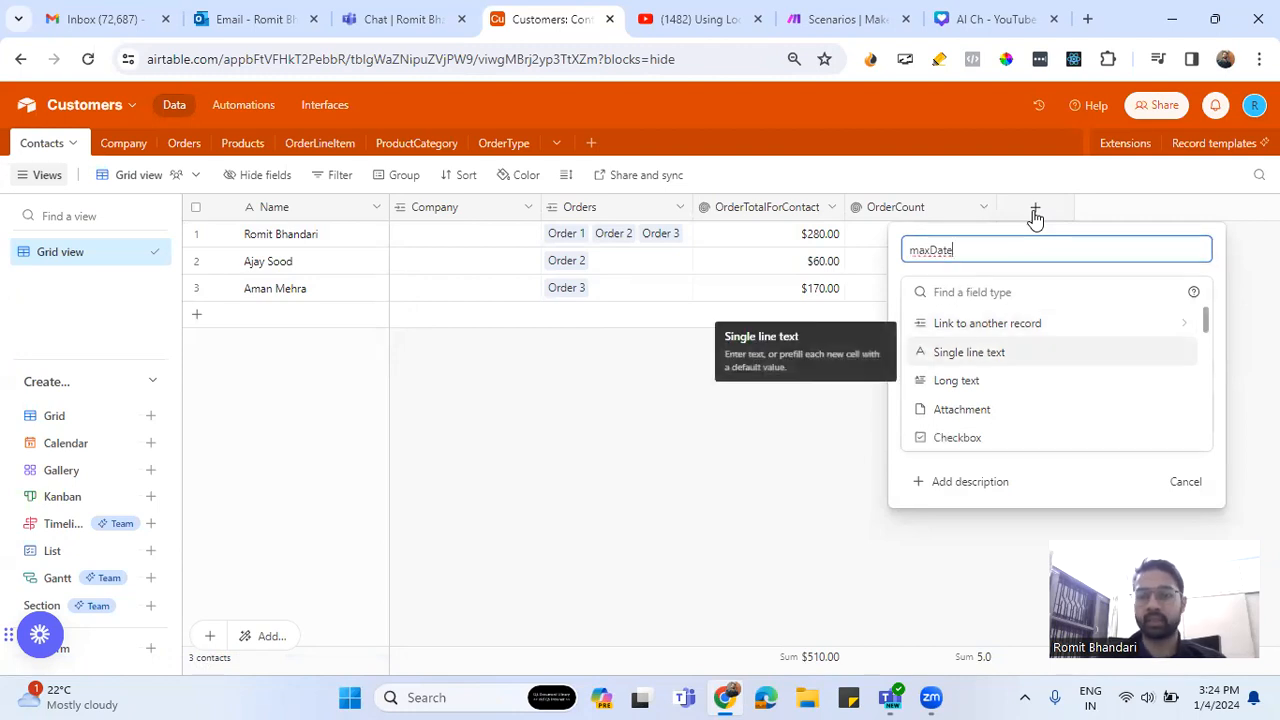
{"action": "key", "text": "Up"}
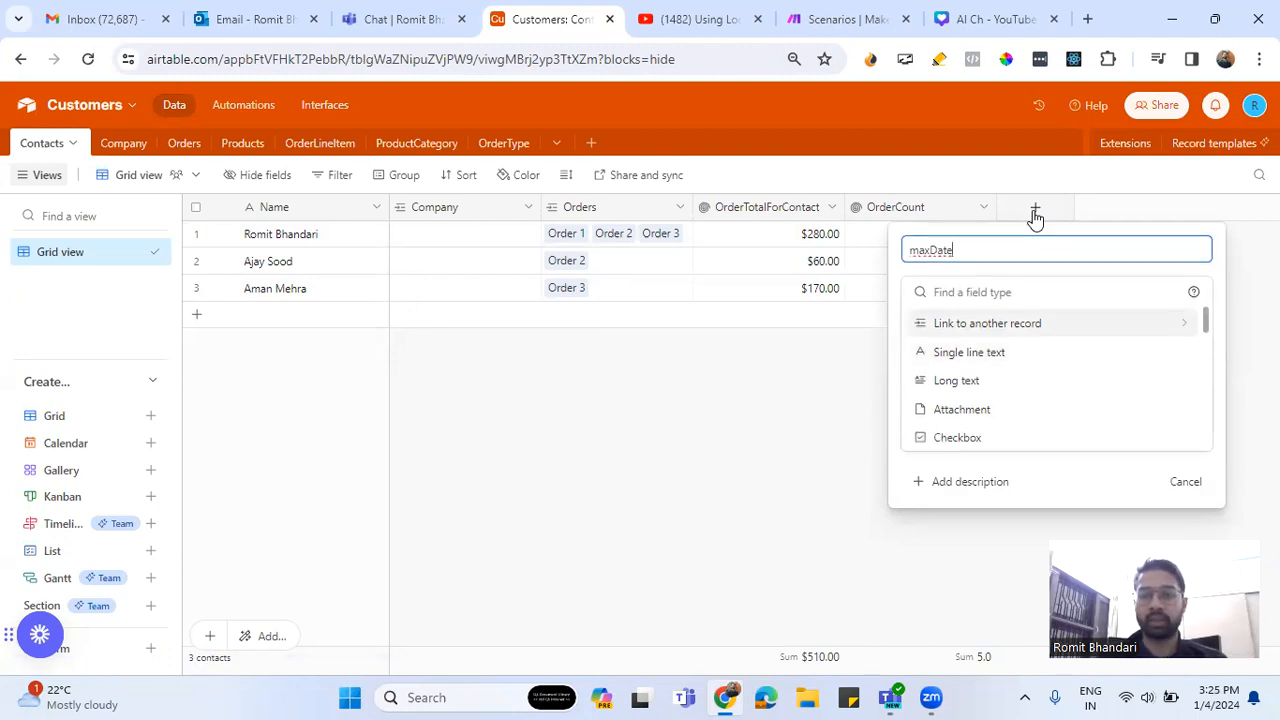
{"action": "key", "text": "Down"}
{"action": "key", "text": "Down"}
{"action": "key", "text": "Down"}
{"action": "key", "text": "Down"}
{"action": "key", "text": "Down"}
{"action": "key", "text": "Down"}
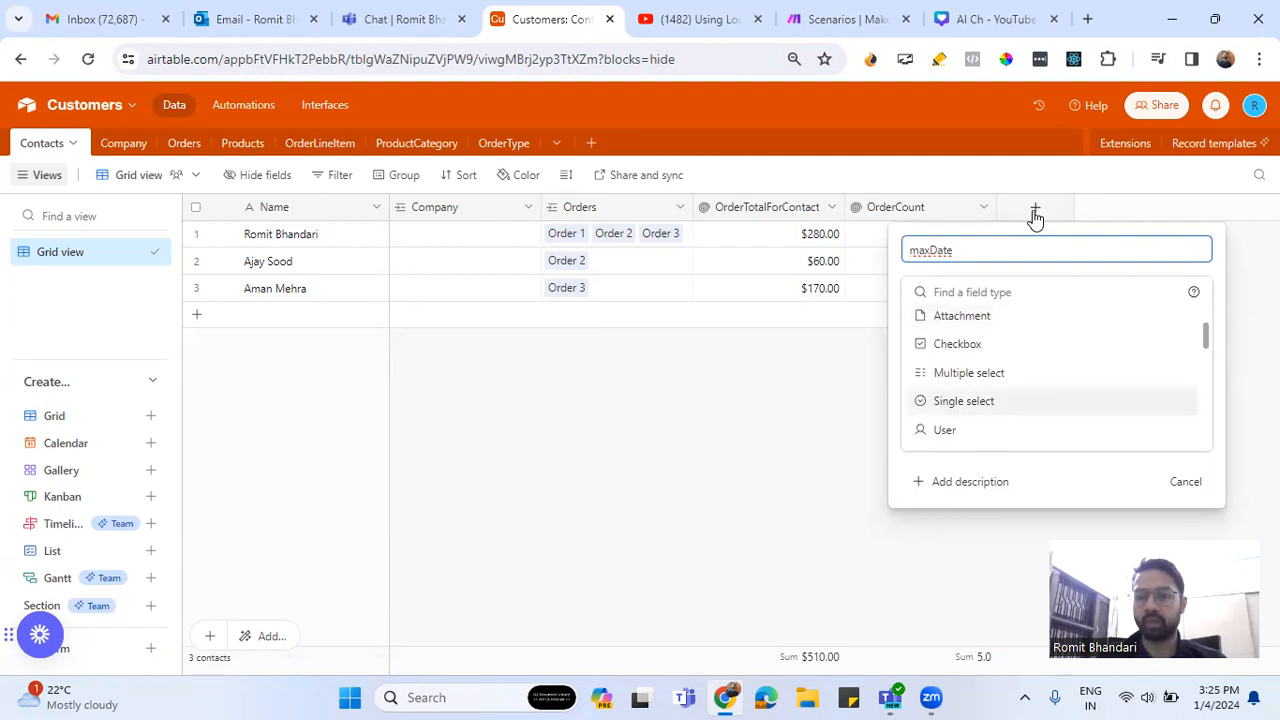
{"action": "key", "text": "Tab"}
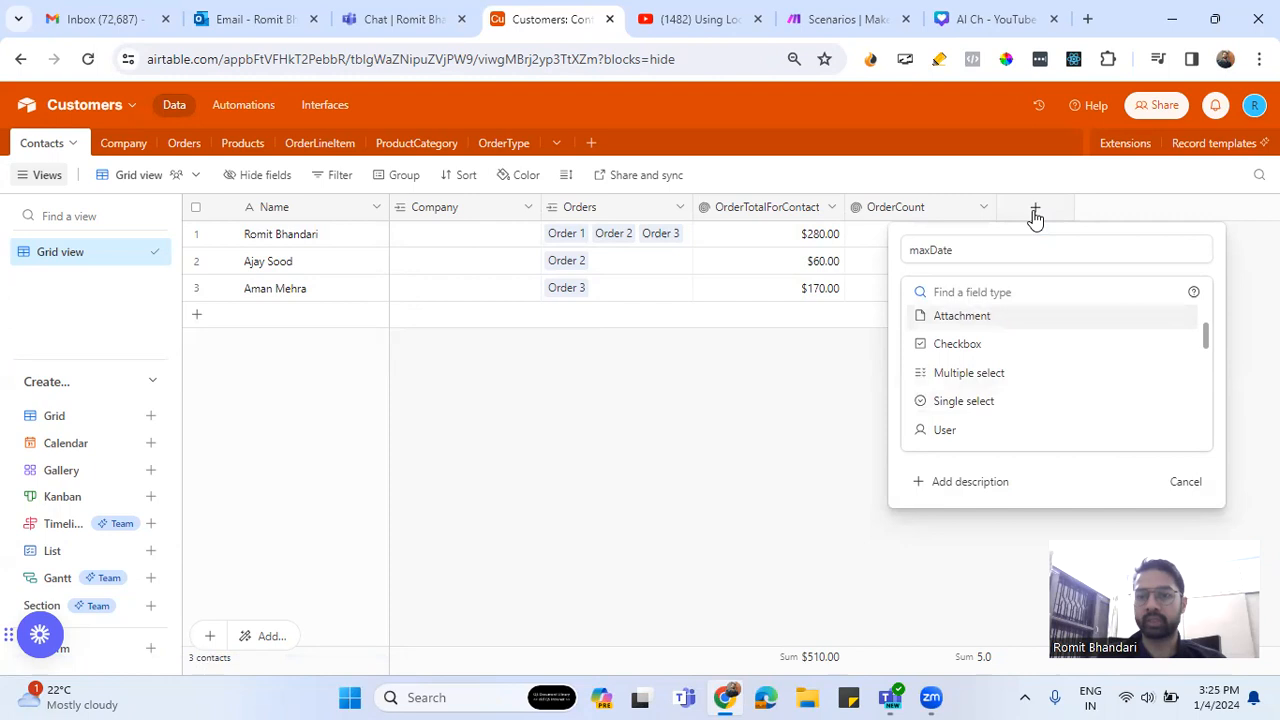
{"action": "type", "text": "ro"}
{"action": "key", "text": "BackSpace"}
{"action": "key", "text": "BackSpace"}
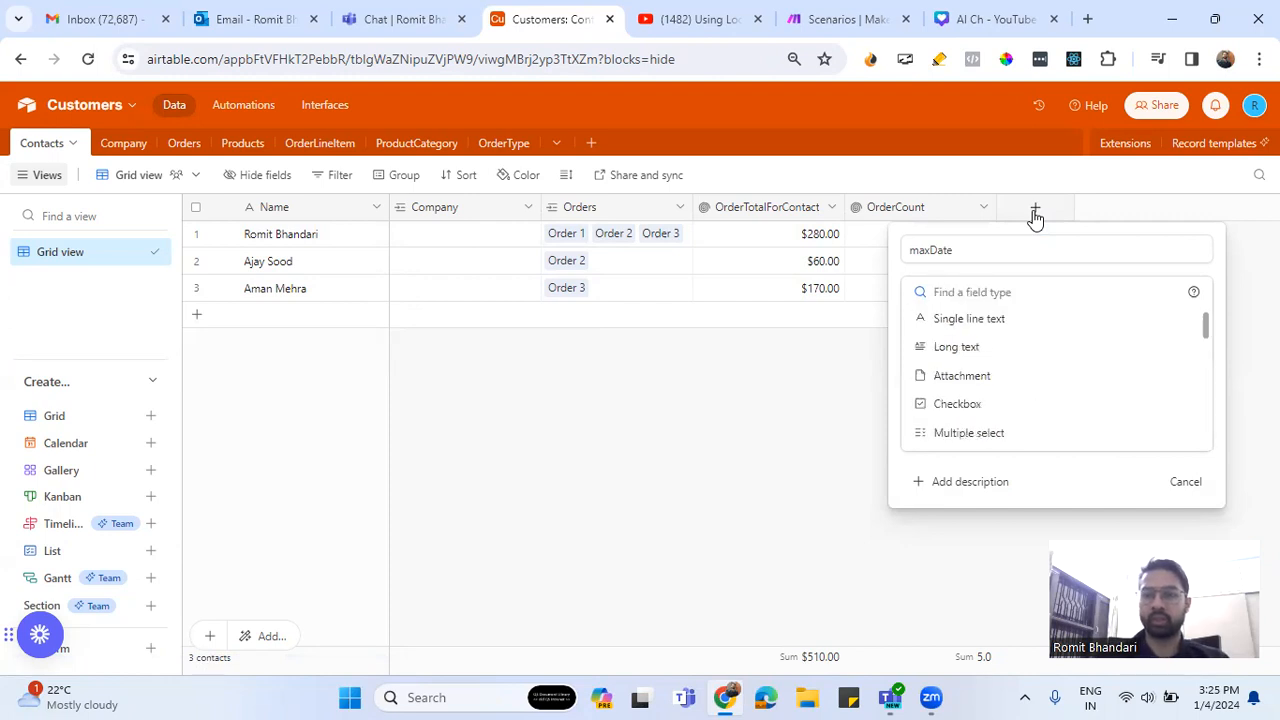
{"action": "type", "text": "fom"}
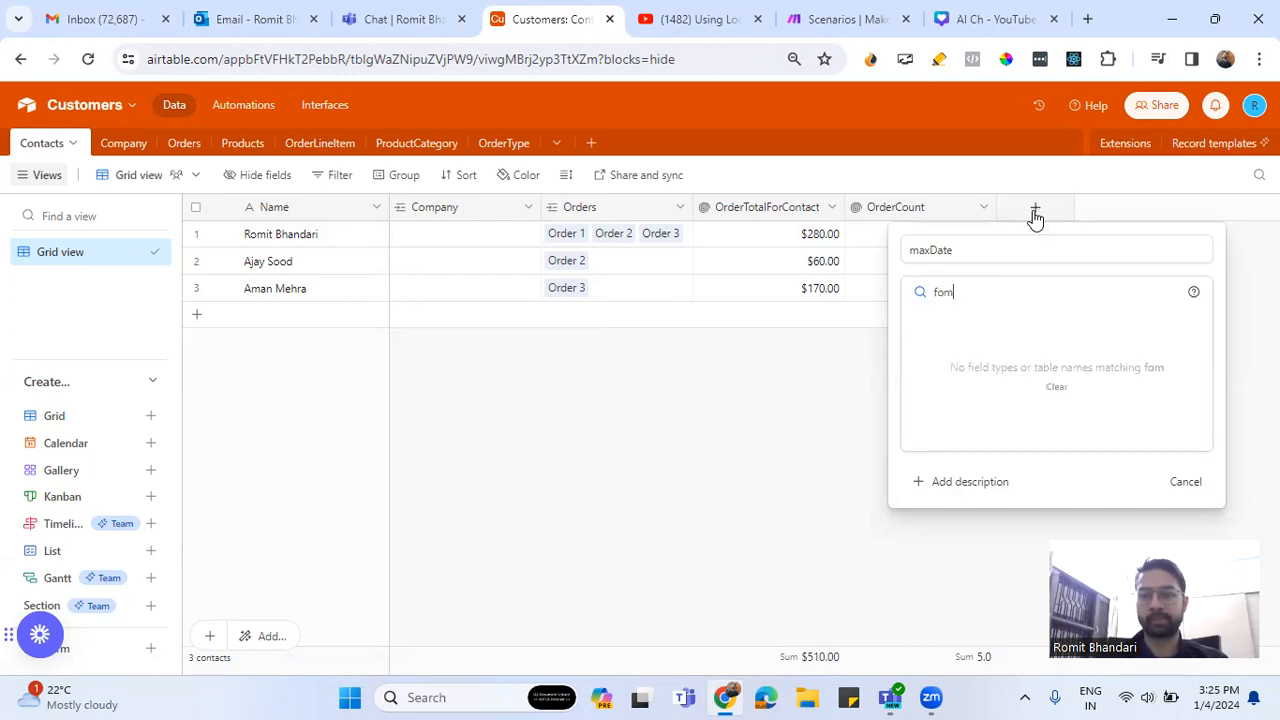
{"action": "key", "text": "BackSpace"}
{"action": "type", "text": "rm"}
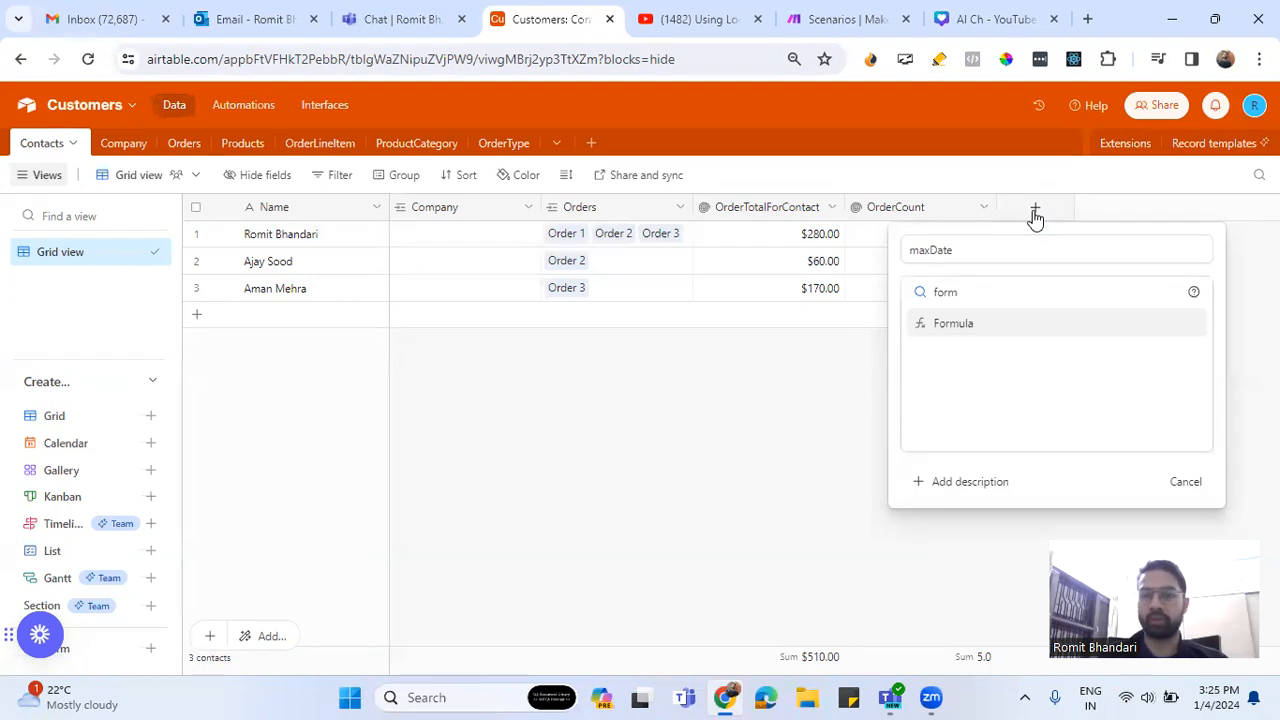
{"action": "key", "text": "Return"}
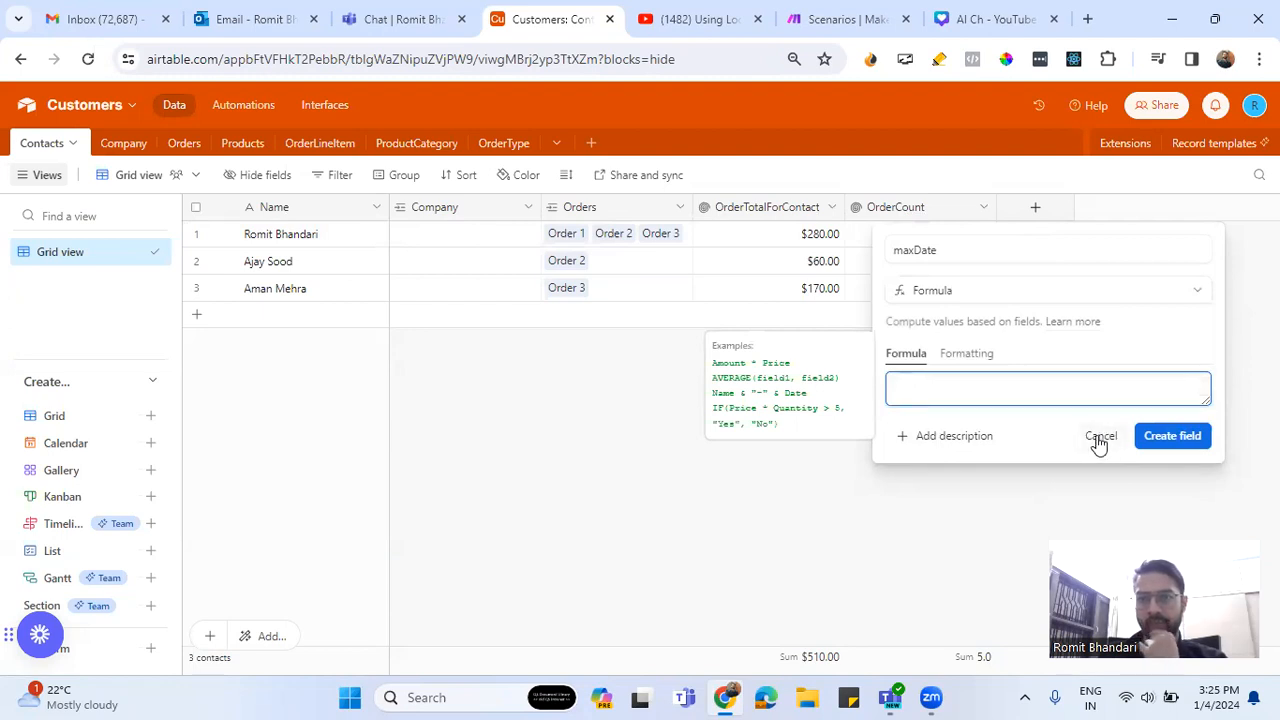
{"action": "left_click", "coordinate": [1100, 437]}
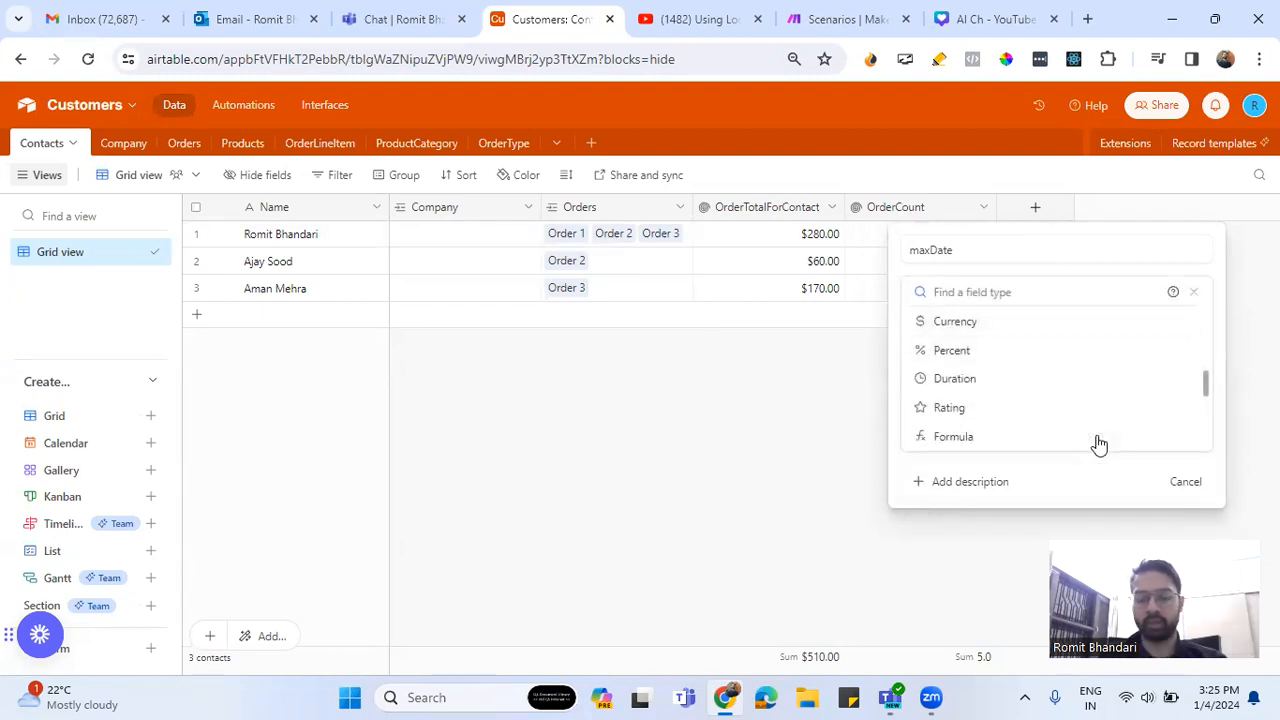
Make maxDate a Rollup field that takes the Date field from the linked Orders records
{"action": "type", "text": "roll"}
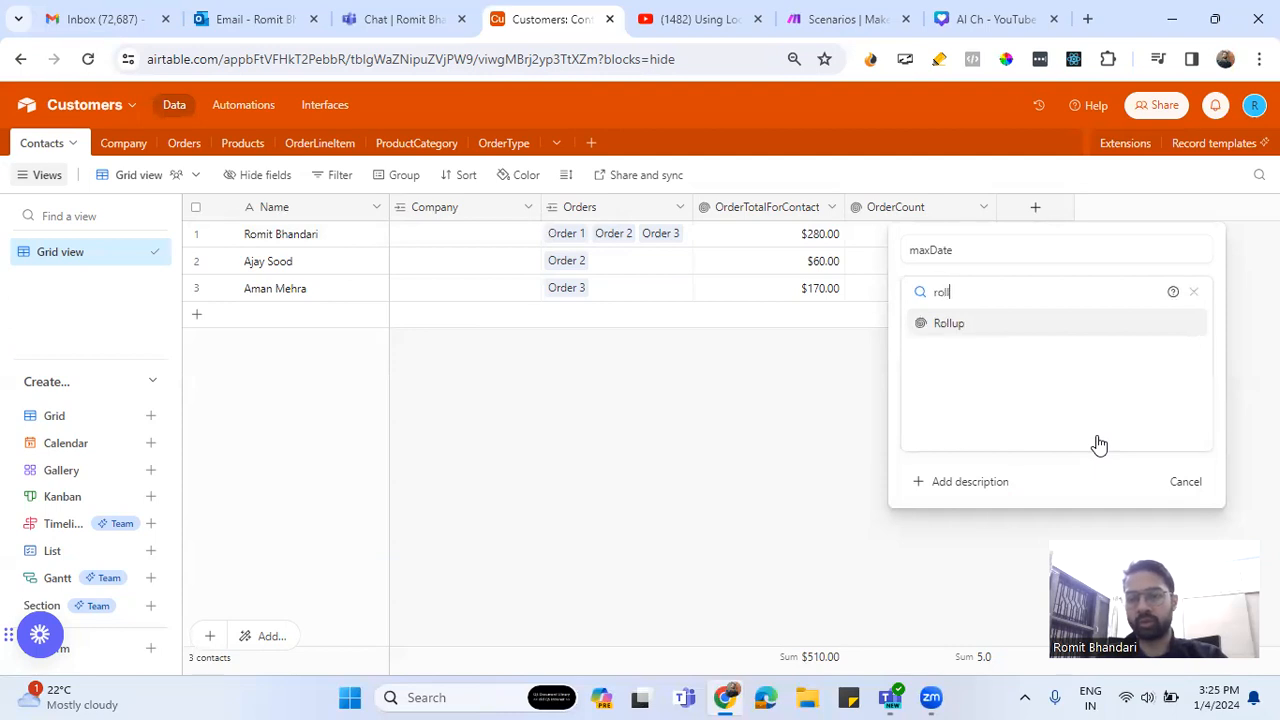
{"action": "key", "text": "Return"}
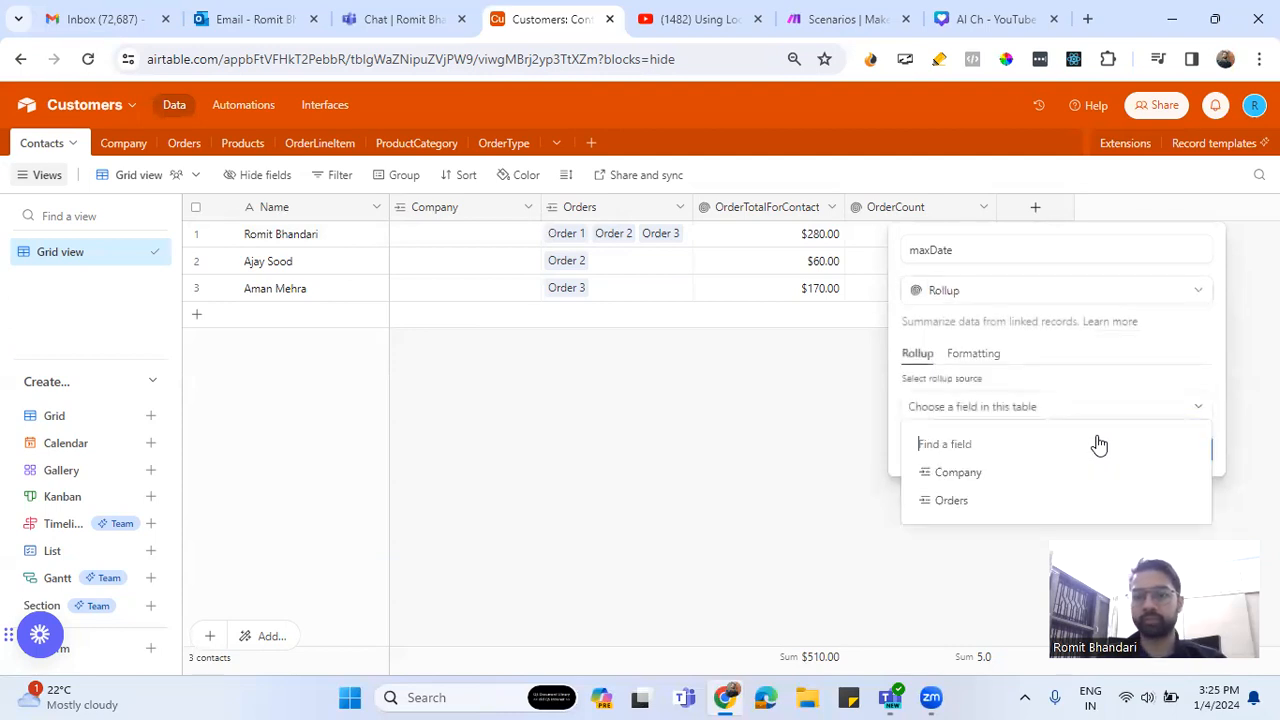
{"action": "left_click", "coordinate": [966, 501]}
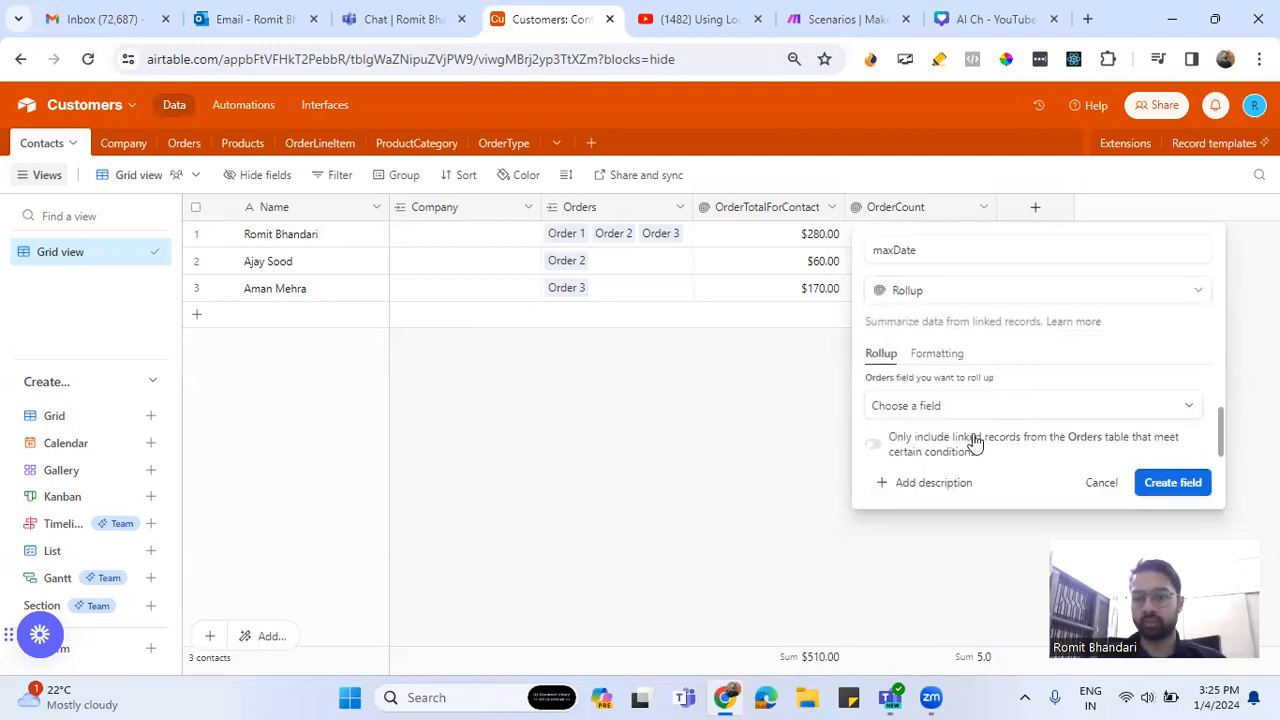
{"action": "left_click", "coordinate": [975, 405]}
{"action": "left_click", "coordinate": [960, 578]}
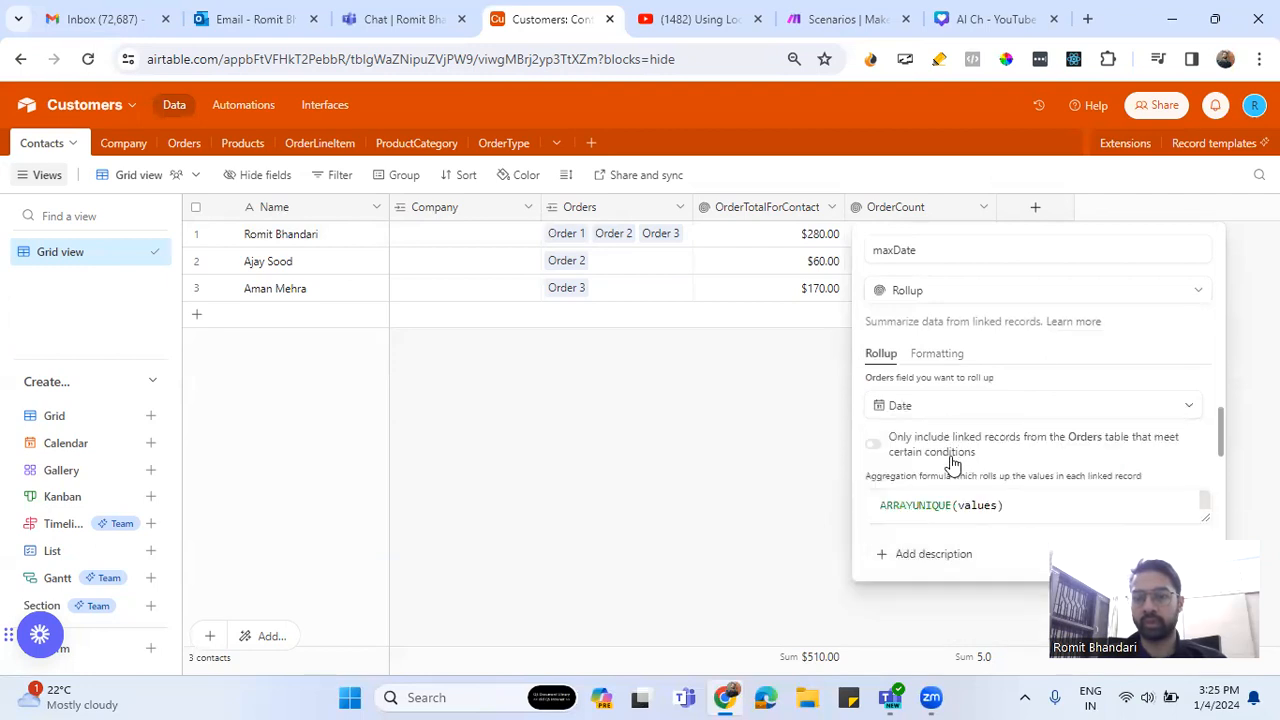
Set the rollup's aggregation formula to MAX(values) and create the maxDate field
{"action": "double_click", "coordinate": [940, 505]}
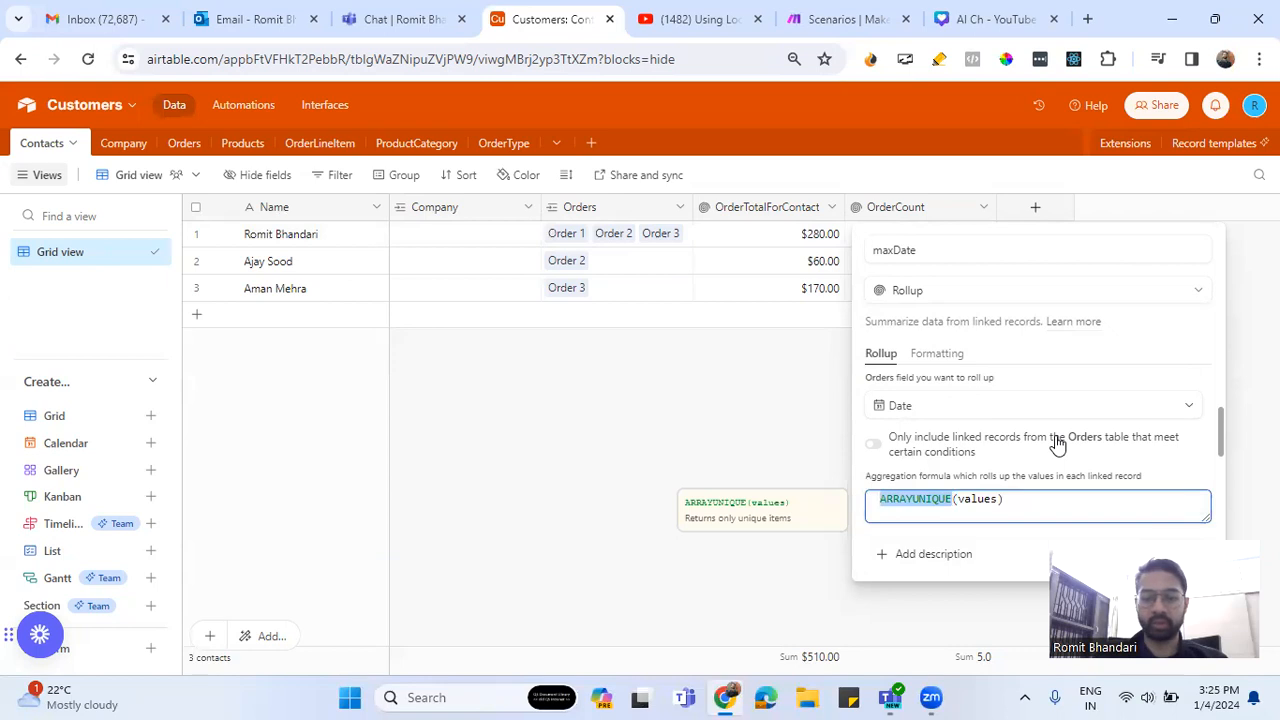
{"action": "type", "text": "MAX"}
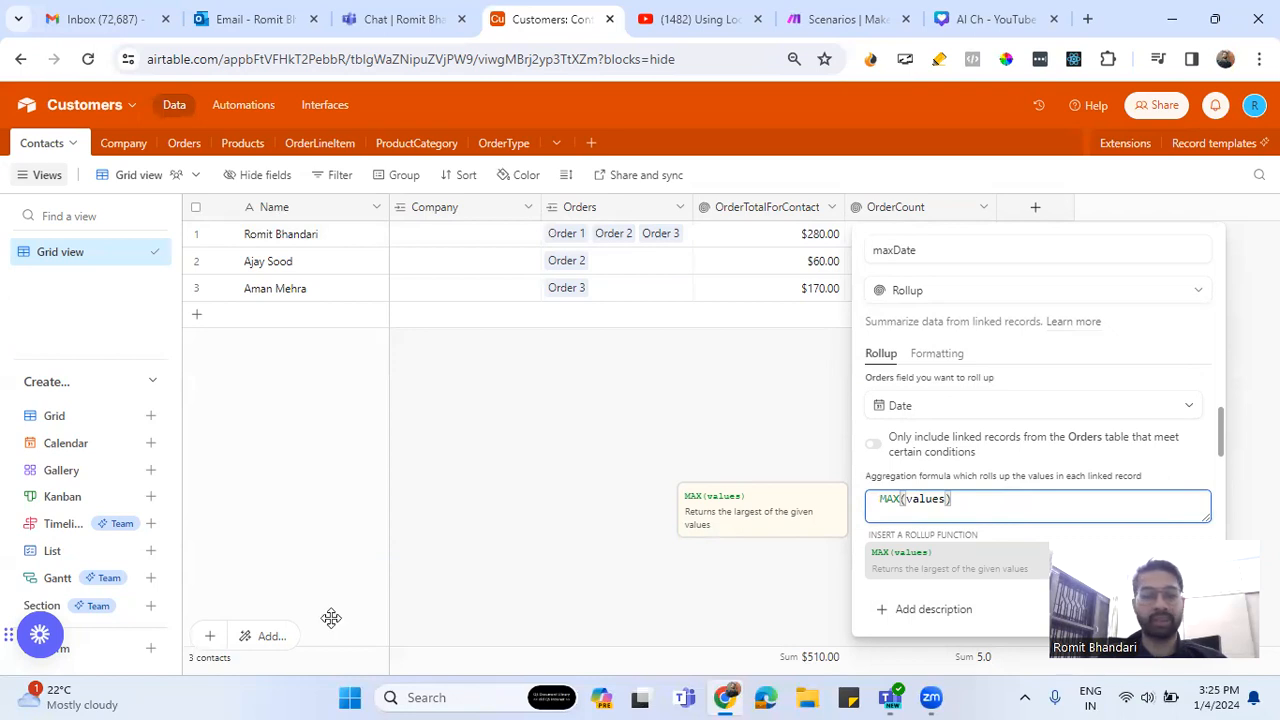
{"action": "left_click", "coordinate": [1167, 610]}
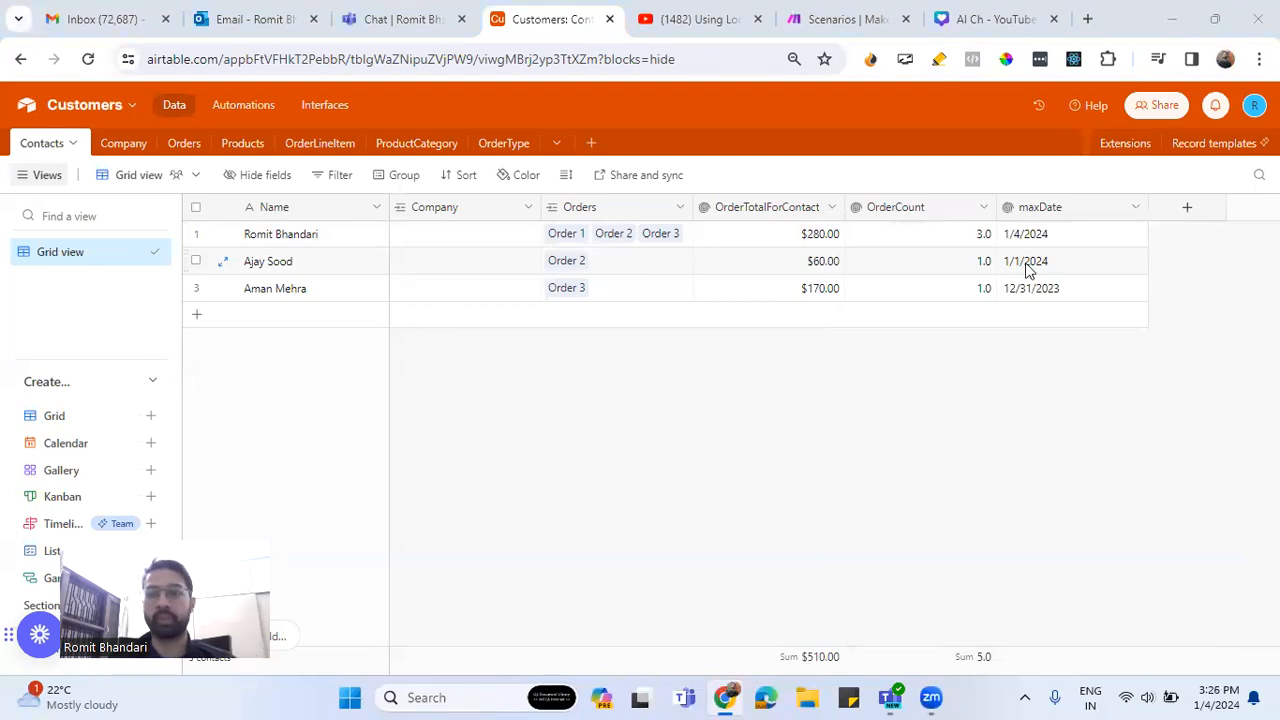
Start a new Lookup field named MaxDate in the Orders table
{"action": "left_click", "coordinate": [195, 145]}
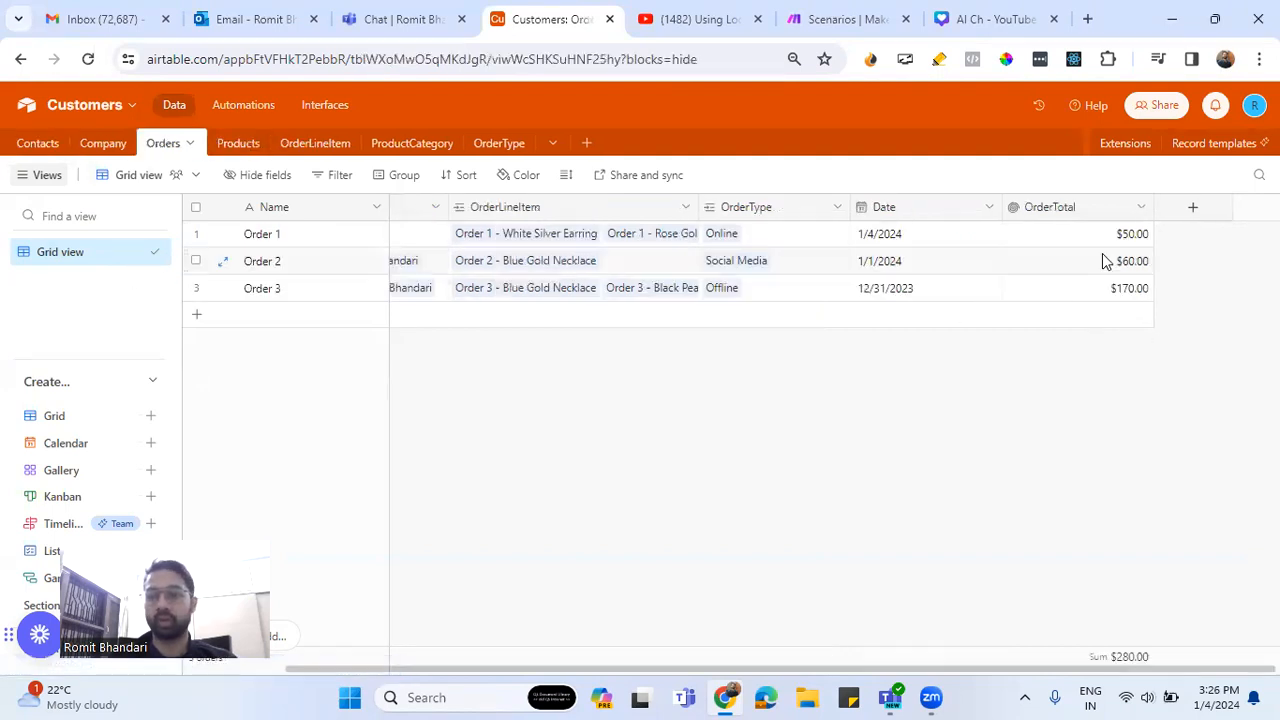
{"action": "left_click", "coordinate": [1180, 212]}
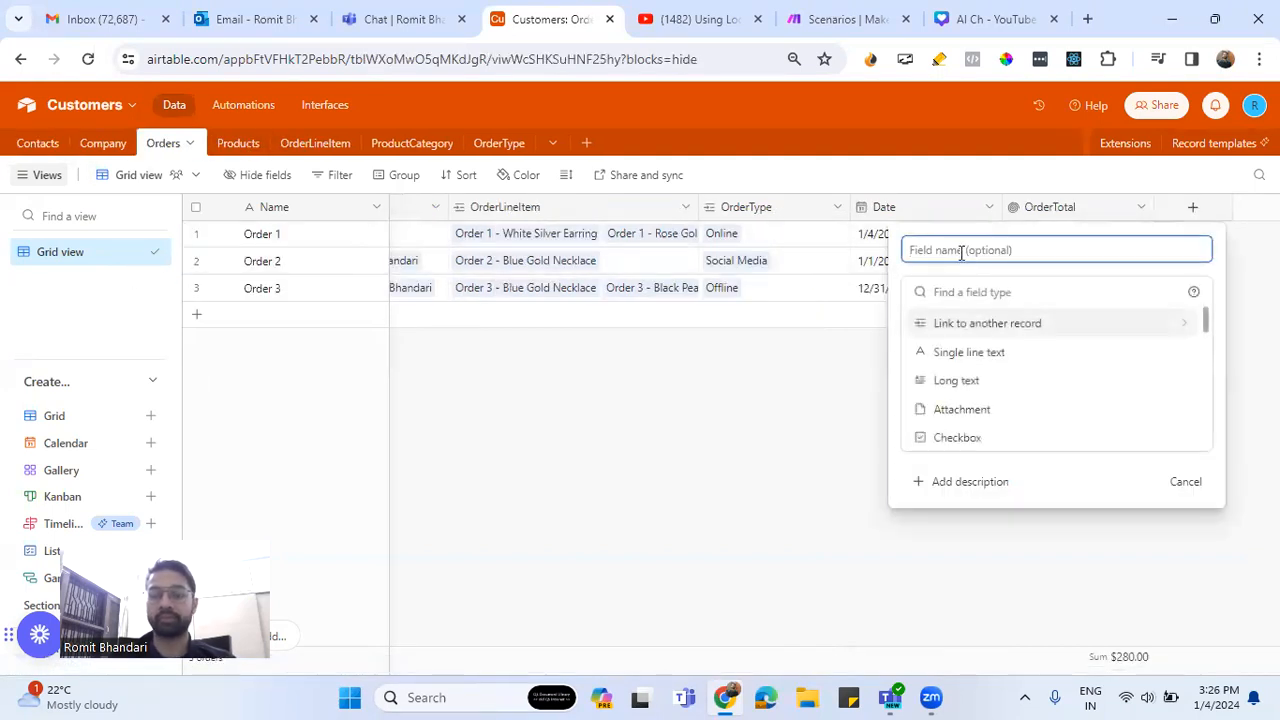
{"action": "type", "text": "MaxDate"}
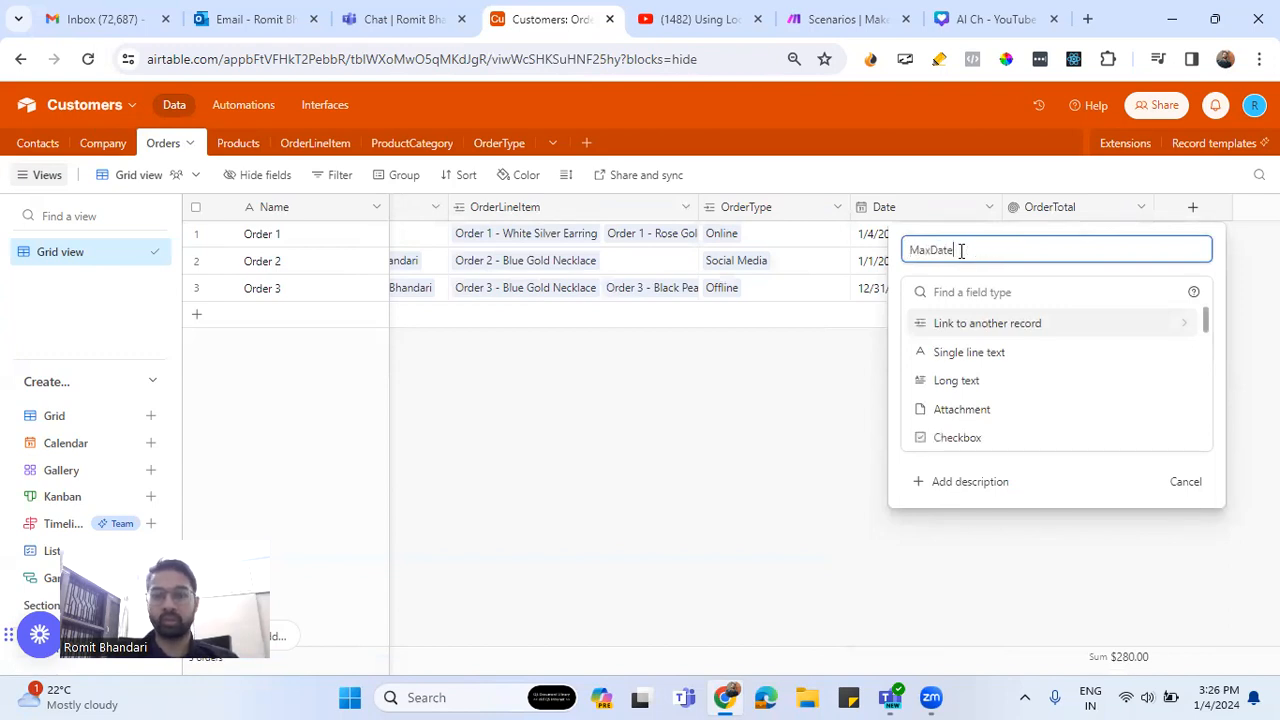
{"action": "left_click", "coordinate": [980, 292]}
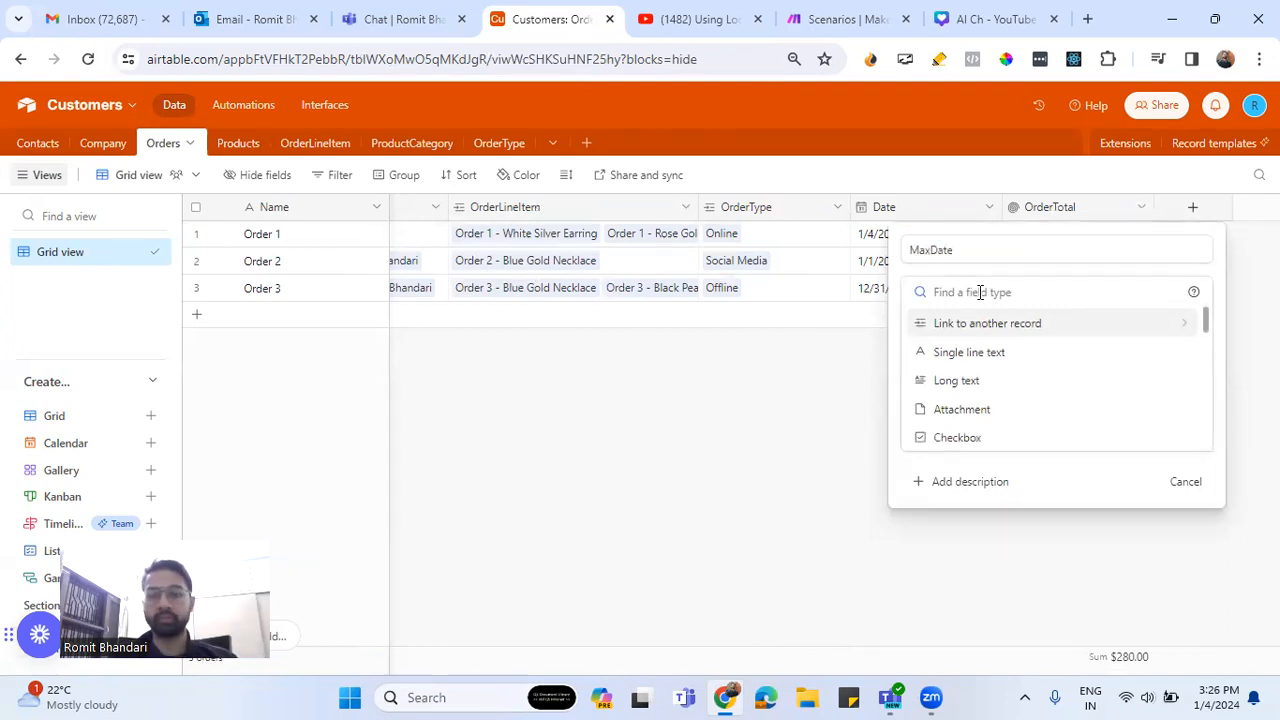
{"action": "type", "text": "loo"}
{"action": "left_click", "coordinate": [972, 330]}
Make the MaxDate lookup pull maxDate from the linked Contacts records and create the field
{"action": "left_click", "coordinate": [969, 416]}
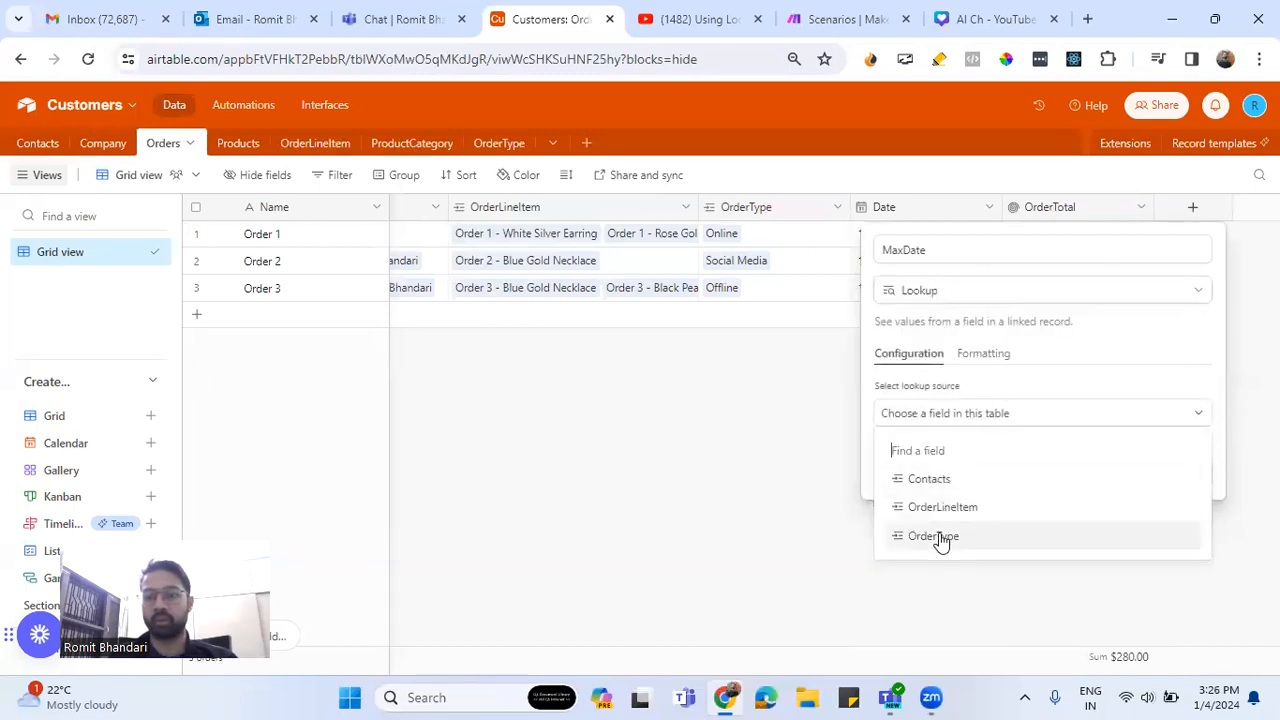
{"action": "left_click", "coordinate": [940, 479]}
{"action": "left_click", "coordinate": [988, 470]}
{"action": "left_click", "coordinate": [988, 432]}
{"action": "left_click", "coordinate": [1171, 567]}
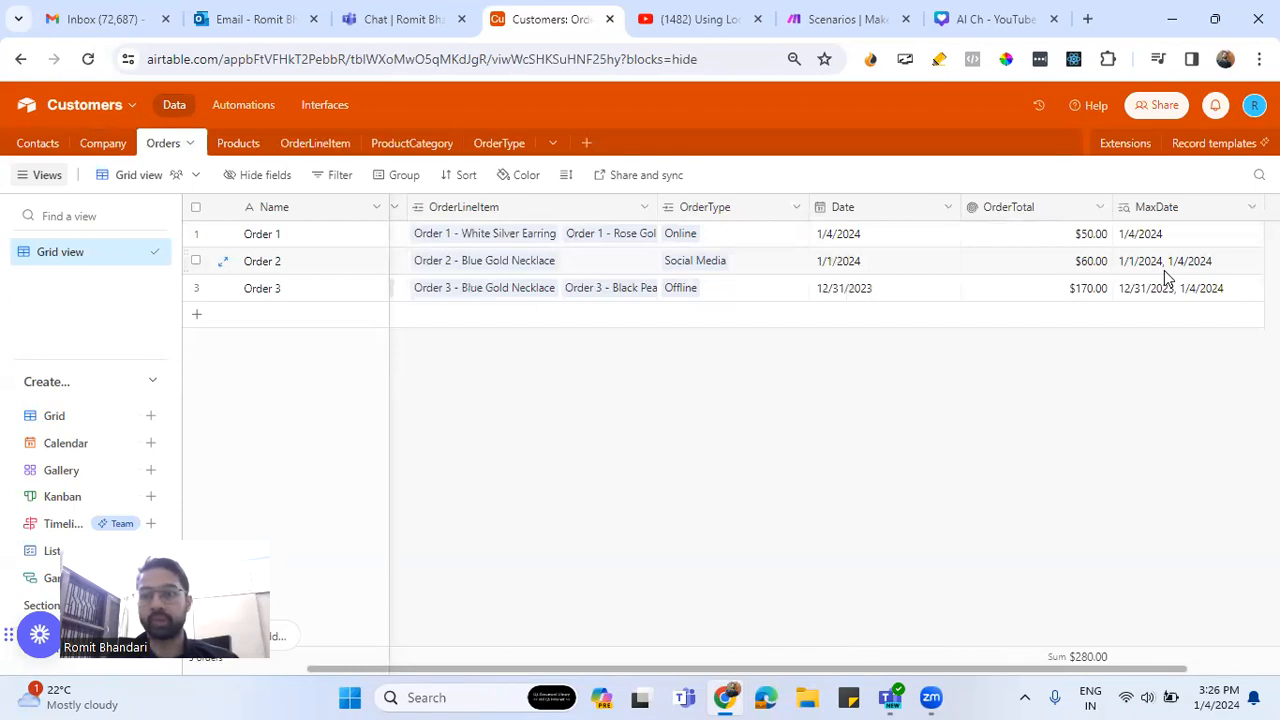
Edit the MaxDate lookup in Orders to limit the items shown to the last 1, and save it
{"action": "left_click", "coordinate": [1251, 207]}
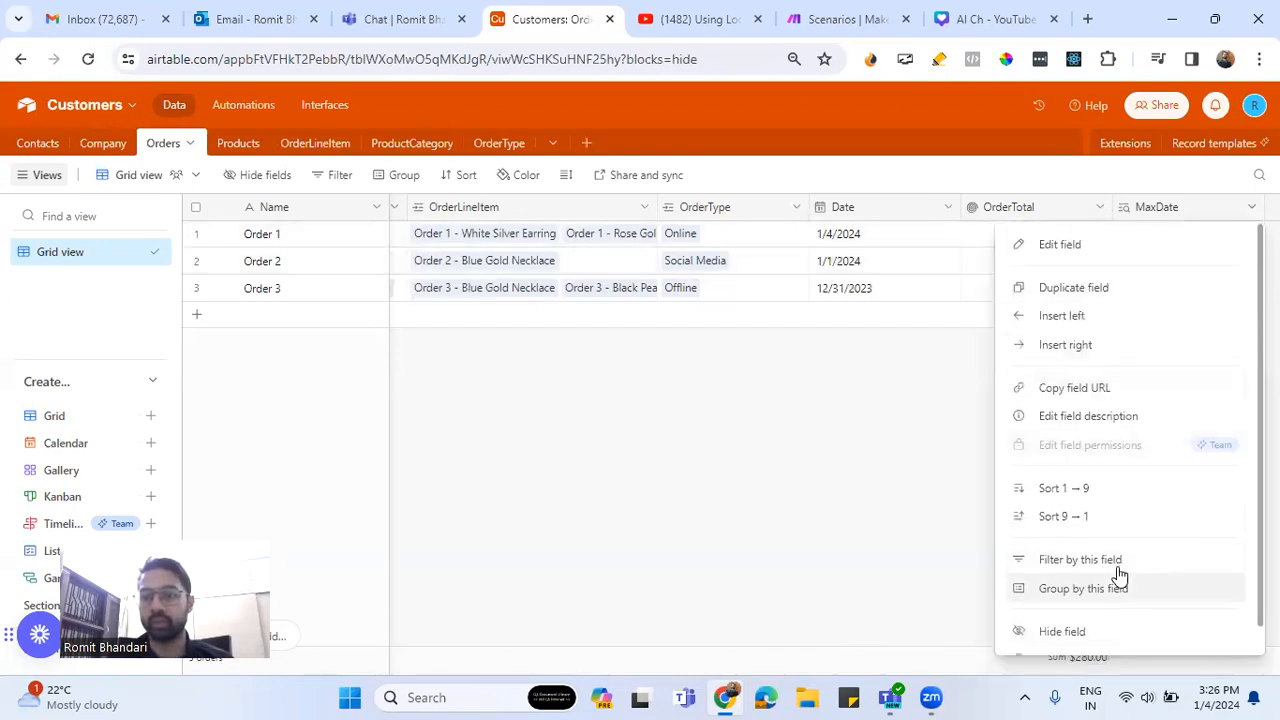
{"action": "scroll", "coordinate": [1118, 576], "scroll_direction": "down", "scroll_amount": 1}
{"action": "scroll", "coordinate": [1098, 360], "scroll_direction": "up", "scroll_amount": 1}
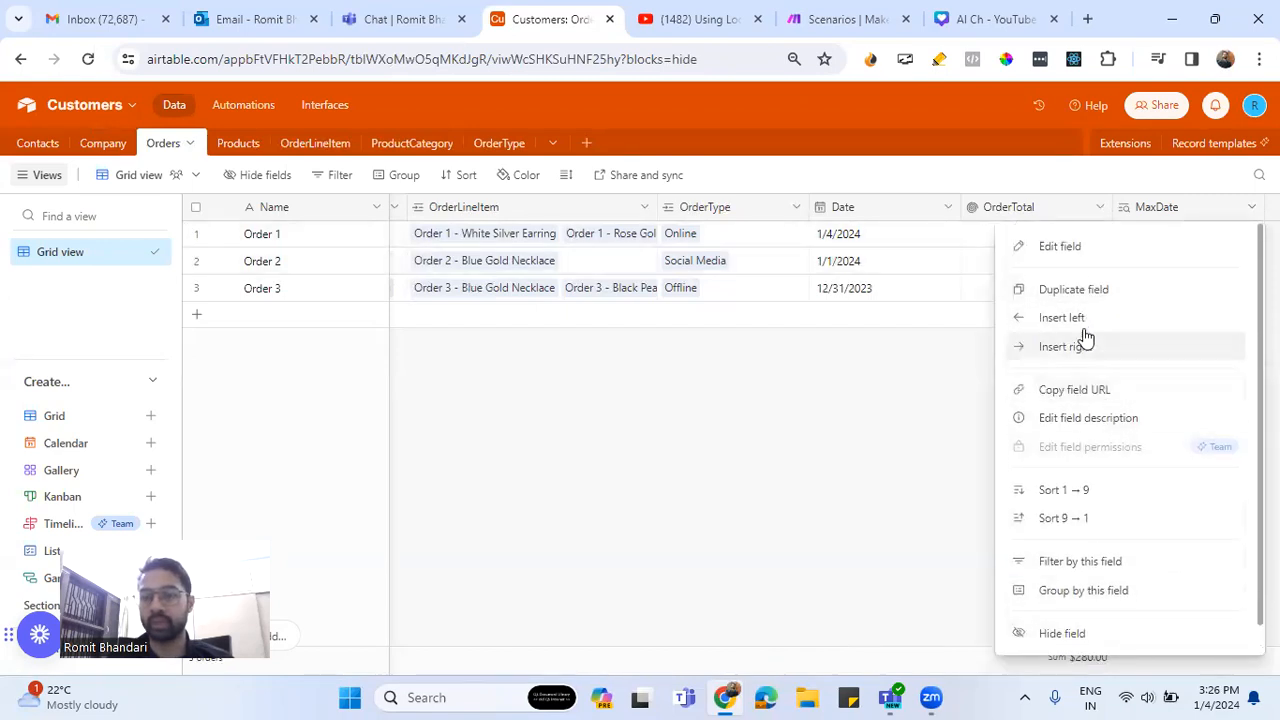
{"action": "left_click", "coordinate": [1082, 252]}
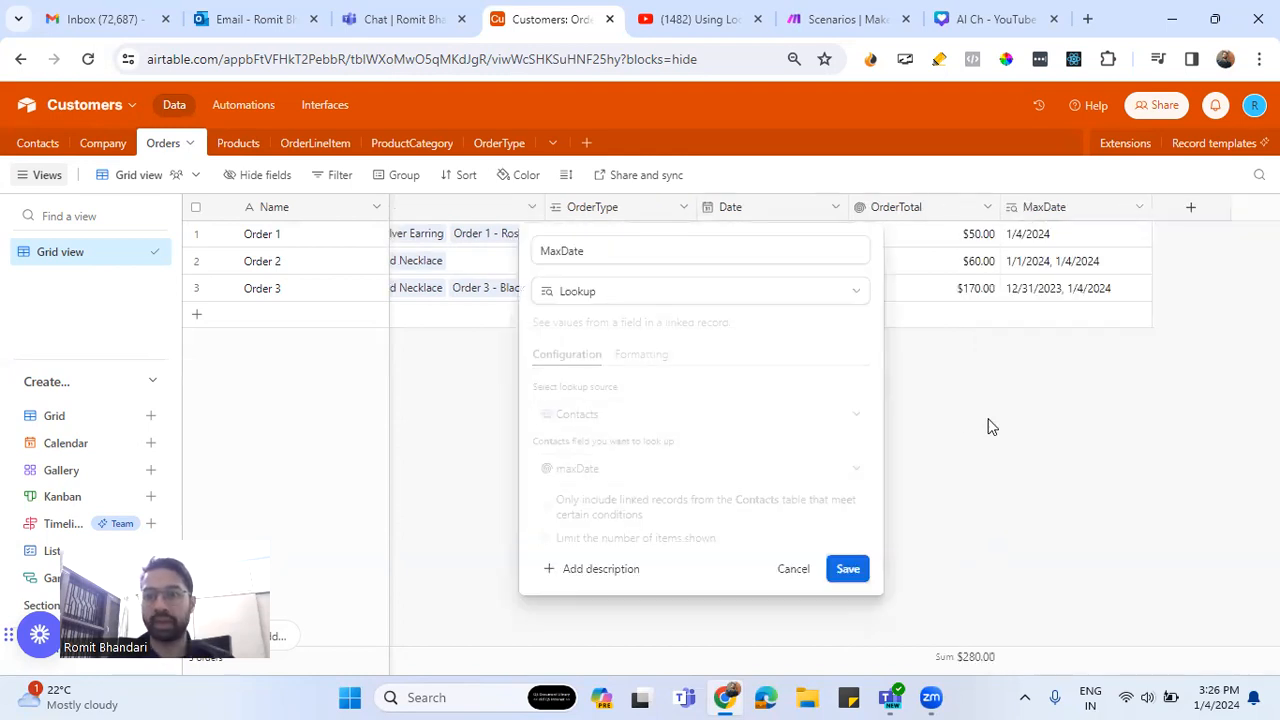
{"action": "left_click", "coordinate": [620, 541]}
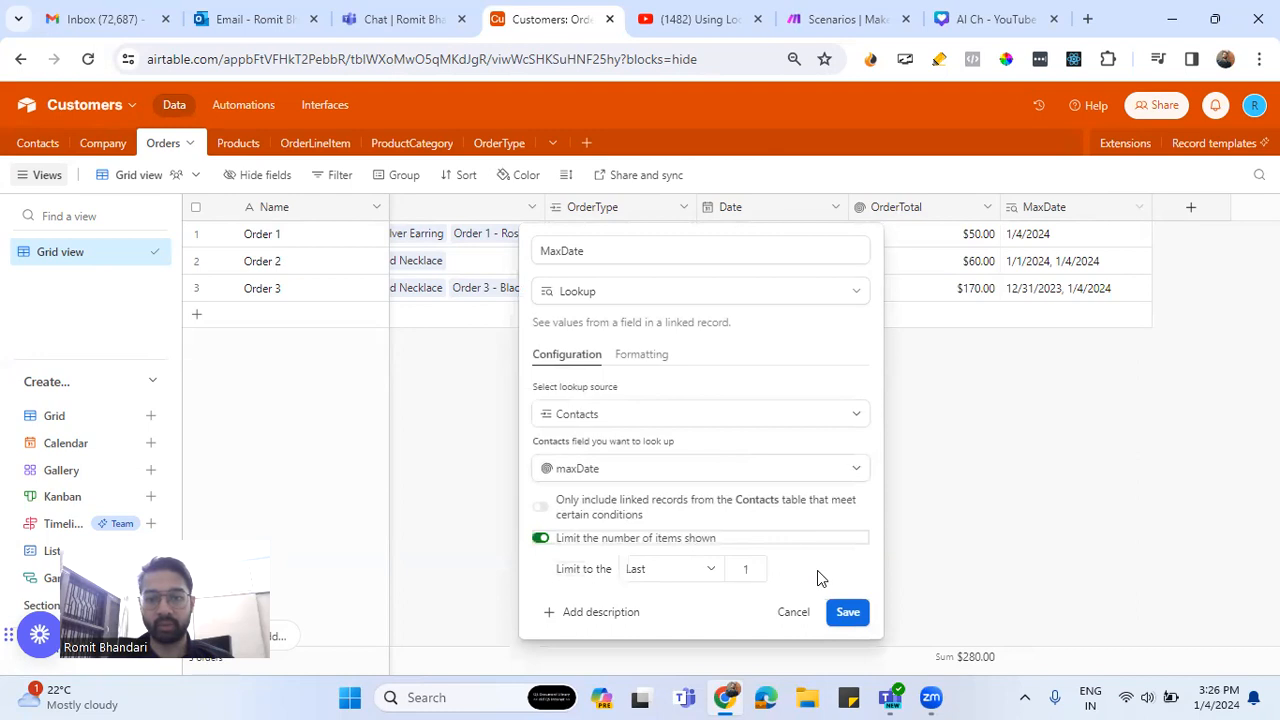
{"action": "left_click", "coordinate": [847, 611]}
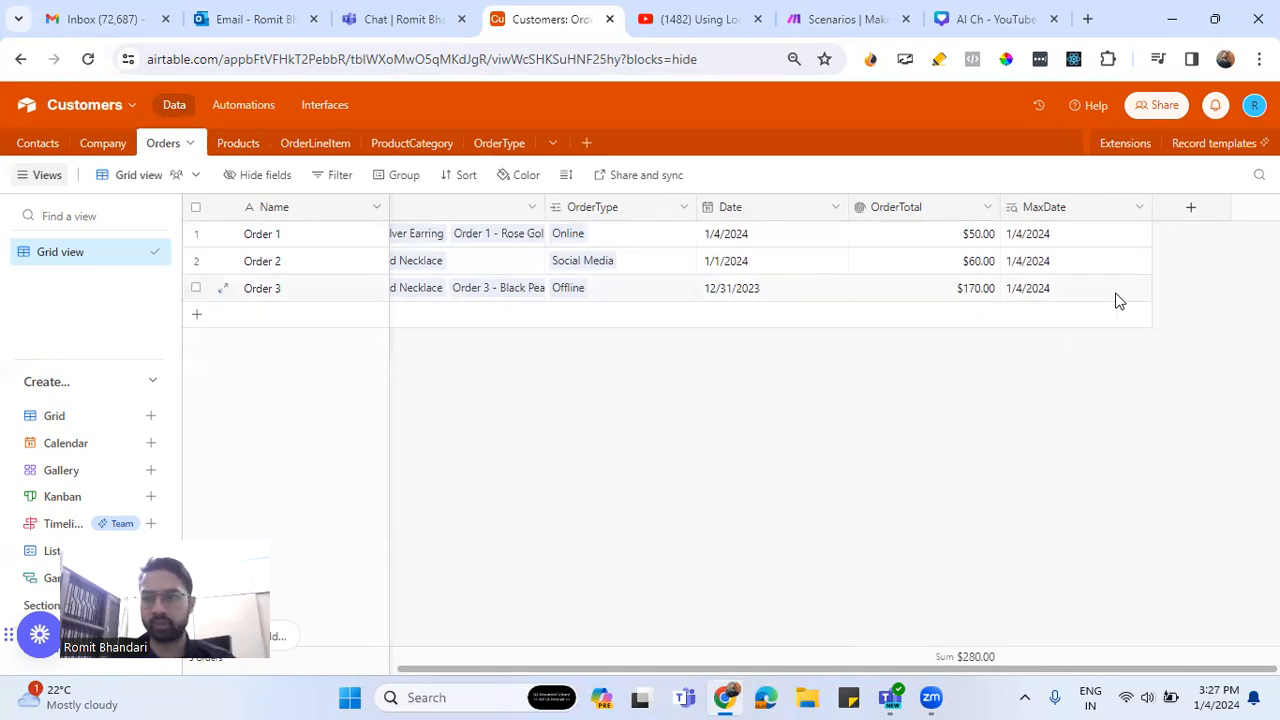
Start a new Formula field named RecentOrderAmount in the Orders table
{"action": "left_click", "coordinate": [1191, 210]}
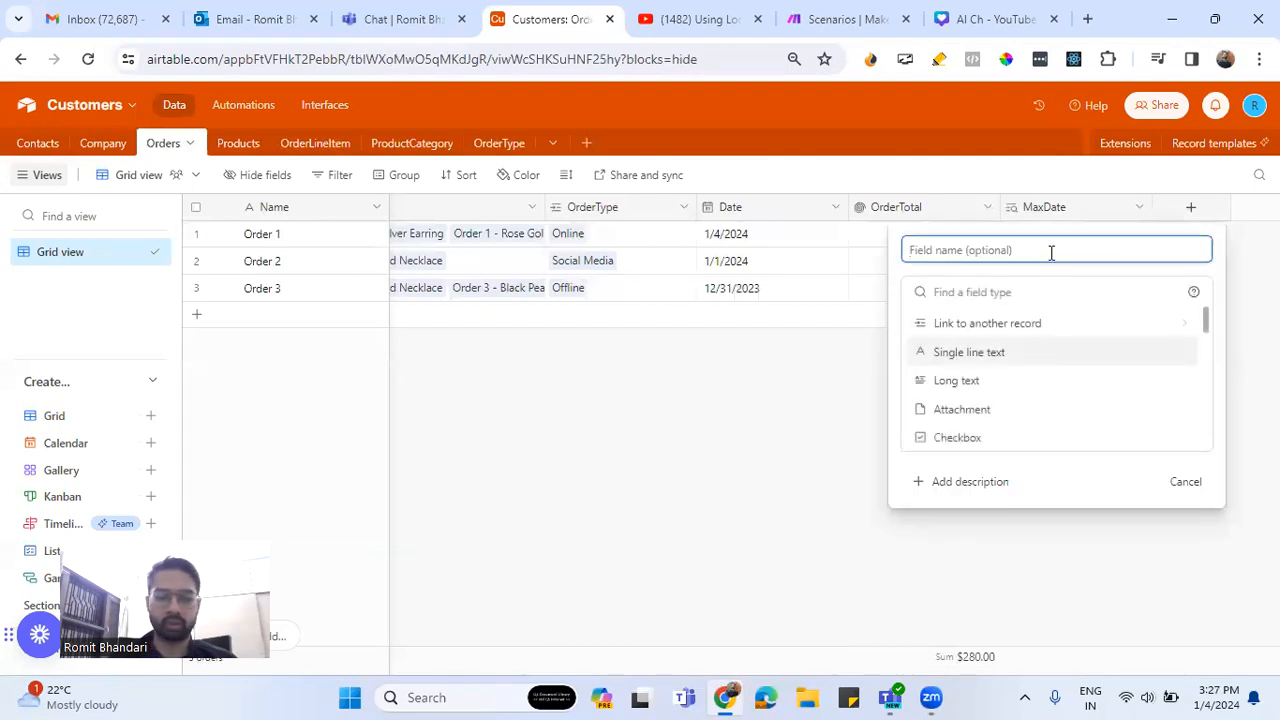
{"action": "type", "text": "Recent"}
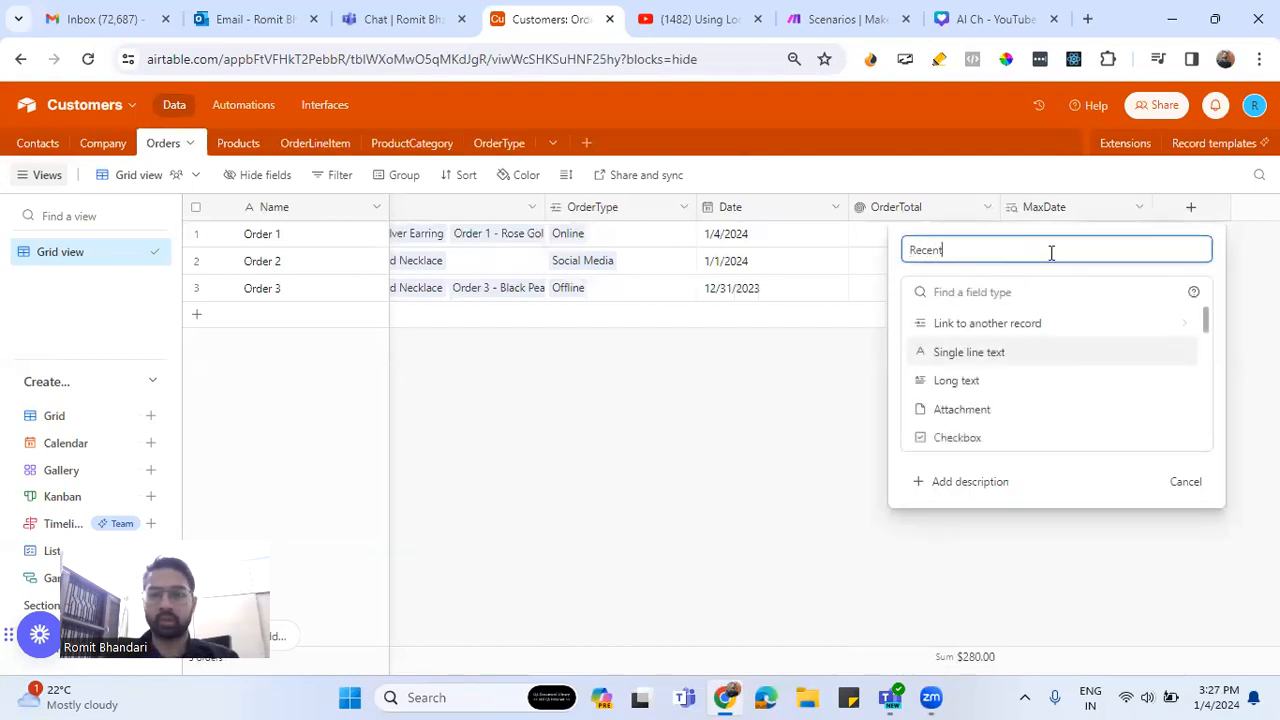
{"action": "type", "text": "Order"}
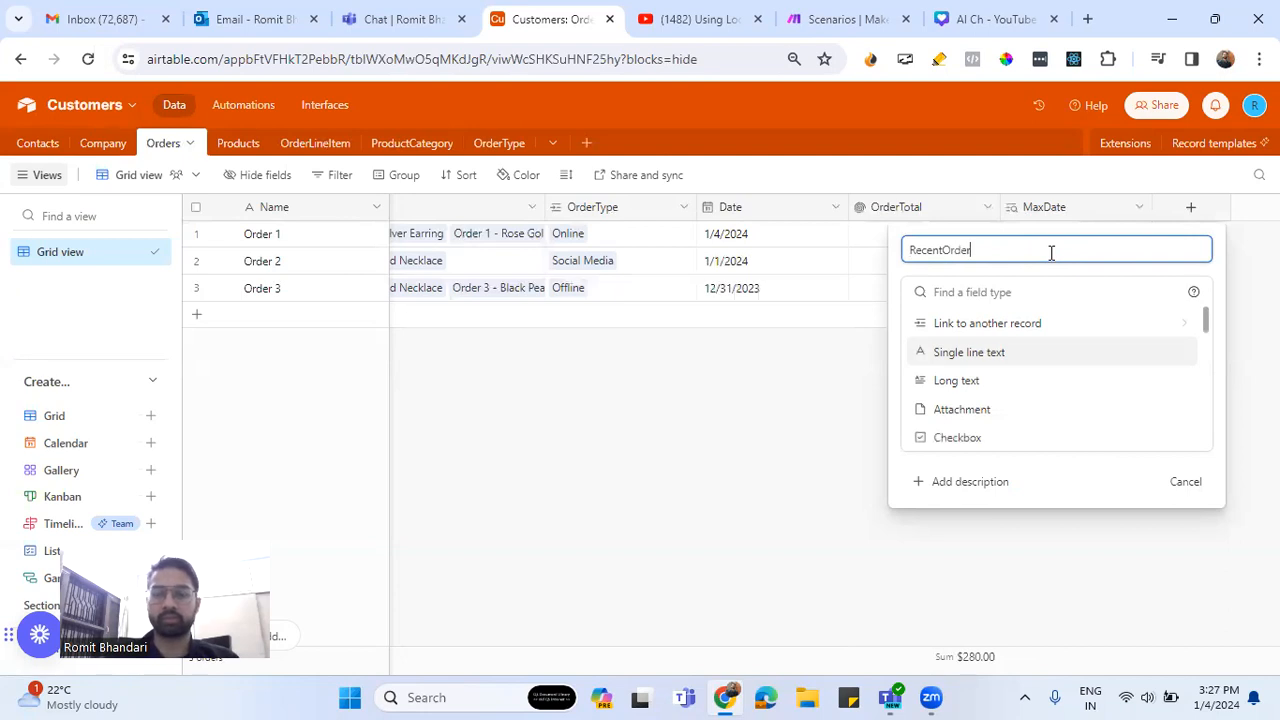
{"action": "type", "text": "Amount"}
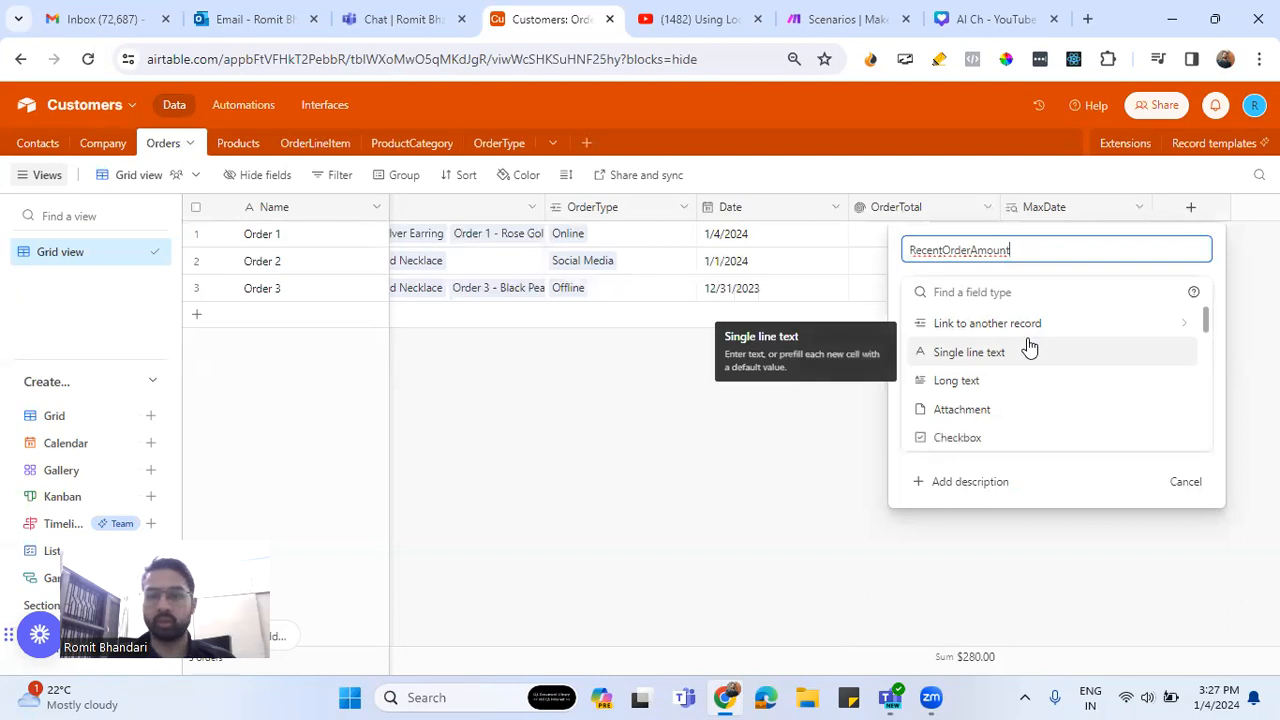
{"action": "left_click", "coordinate": [982, 283]}
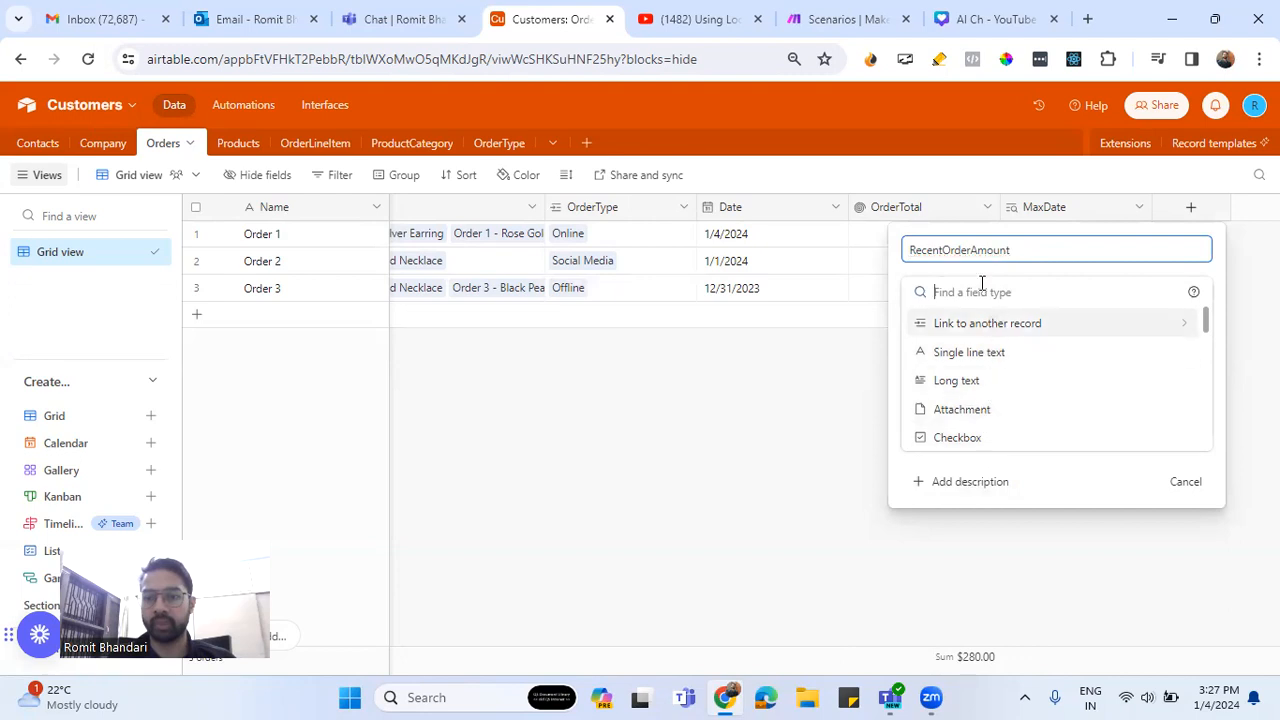
{"action": "type", "text": "fo"}
{"action": "left_click", "coordinate": [975, 336]}
Begin the RecentOrderAmount formula as an IF function with the condition Date=MaxDate
{"action": "left_click", "coordinate": [957, 385]}
{"action": "type", "text": "if"}
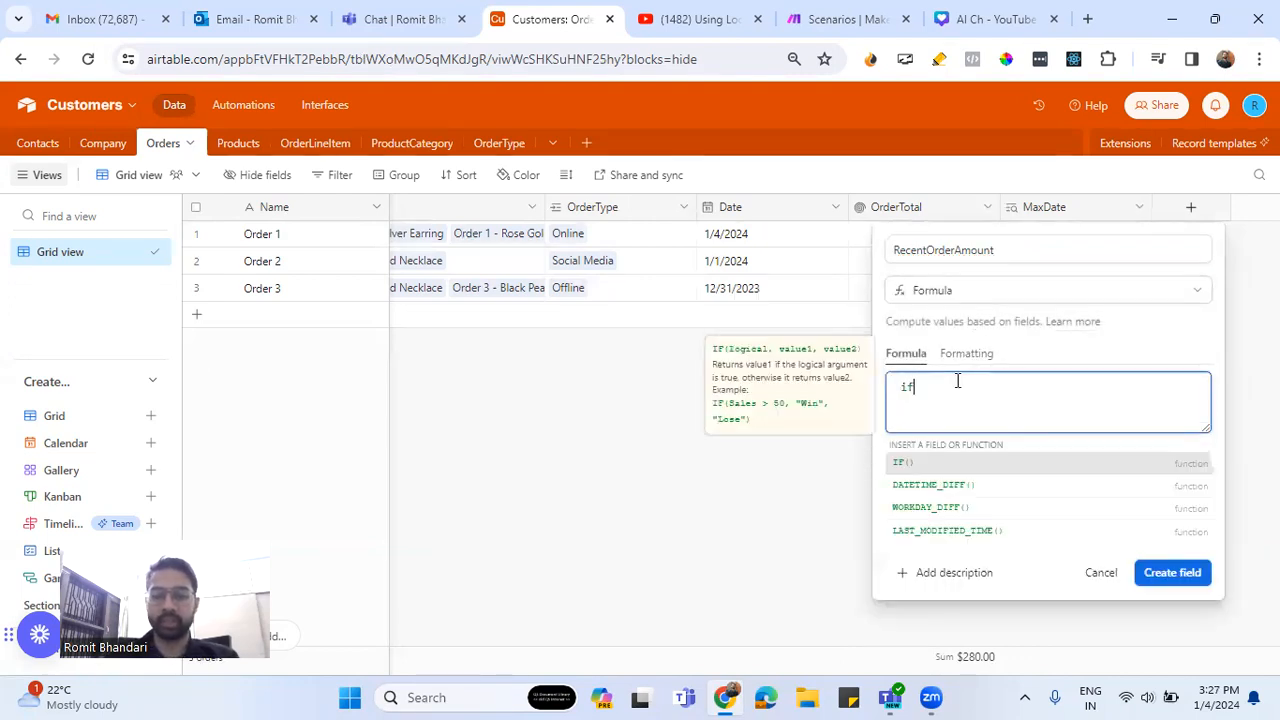
{"action": "type", "text": "("}
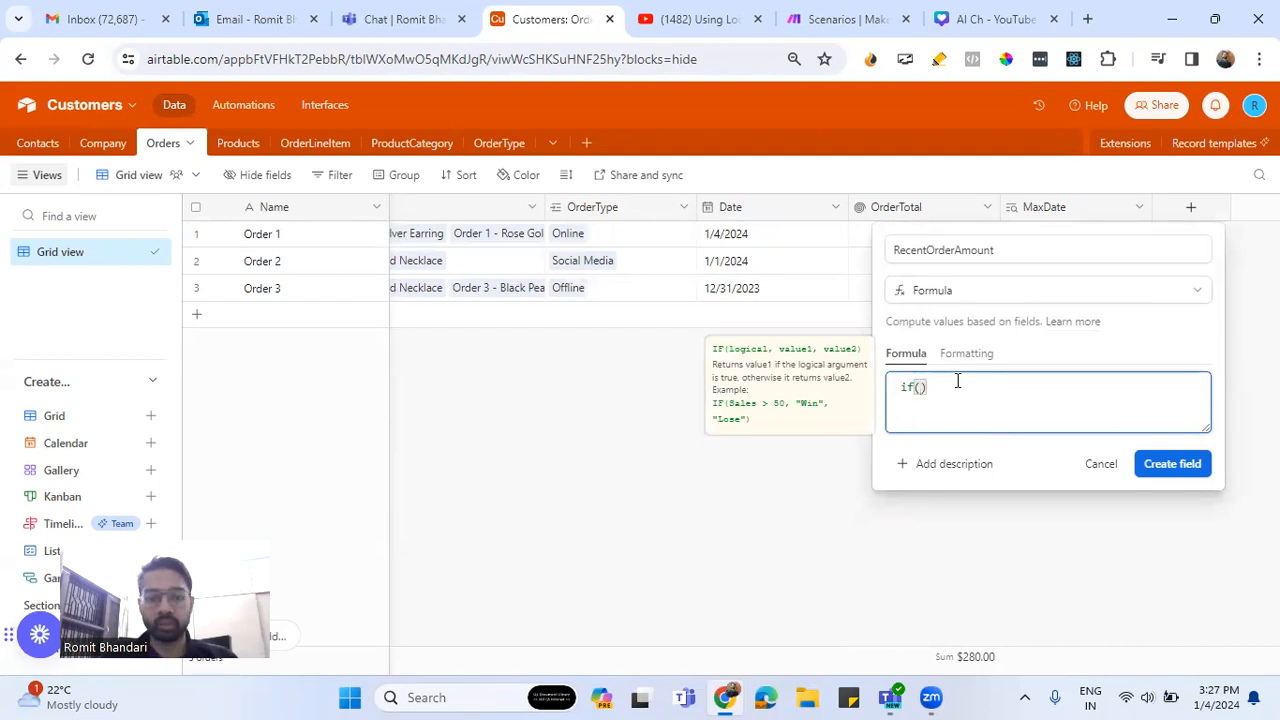
{"action": "type", "text": "dated"}
{"action": "key", "text": "BackSpace"}
{"action": "key", "text": "BackSpace"}
{"action": "key", "text": "BackSpace"}
{"action": "key", "text": "BackSpace"}
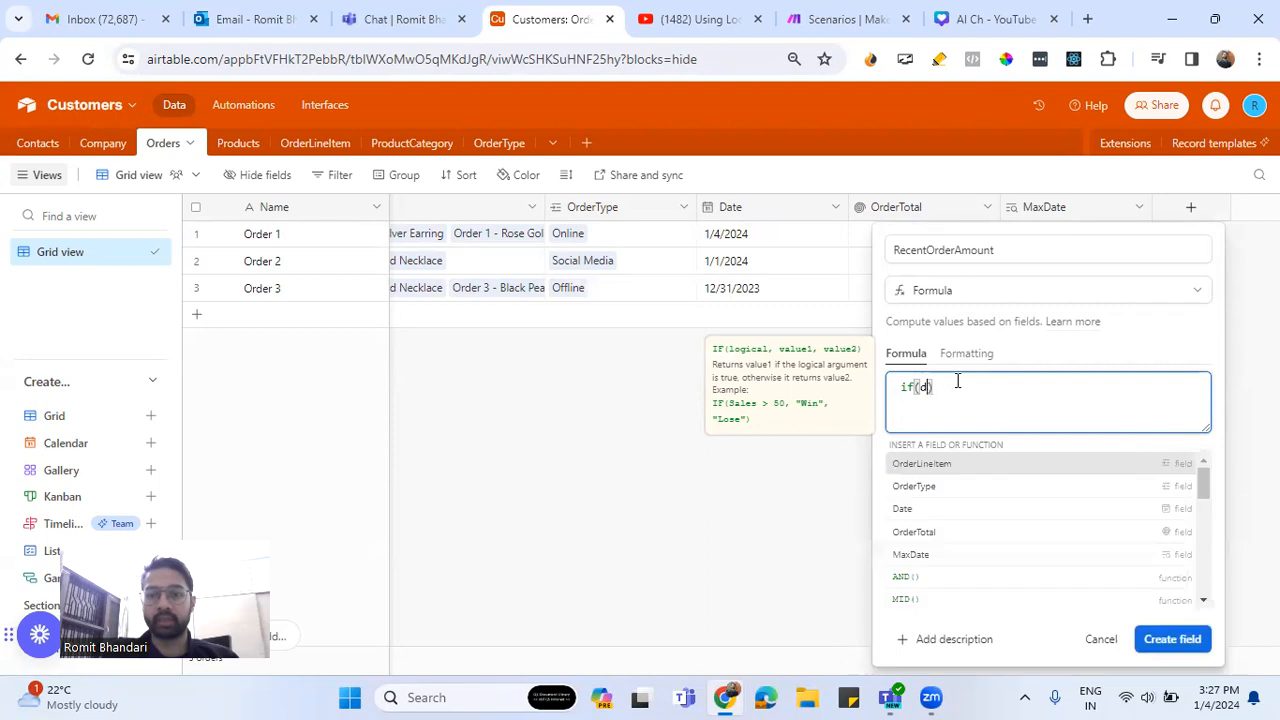
{"action": "type", "text": "ate="}
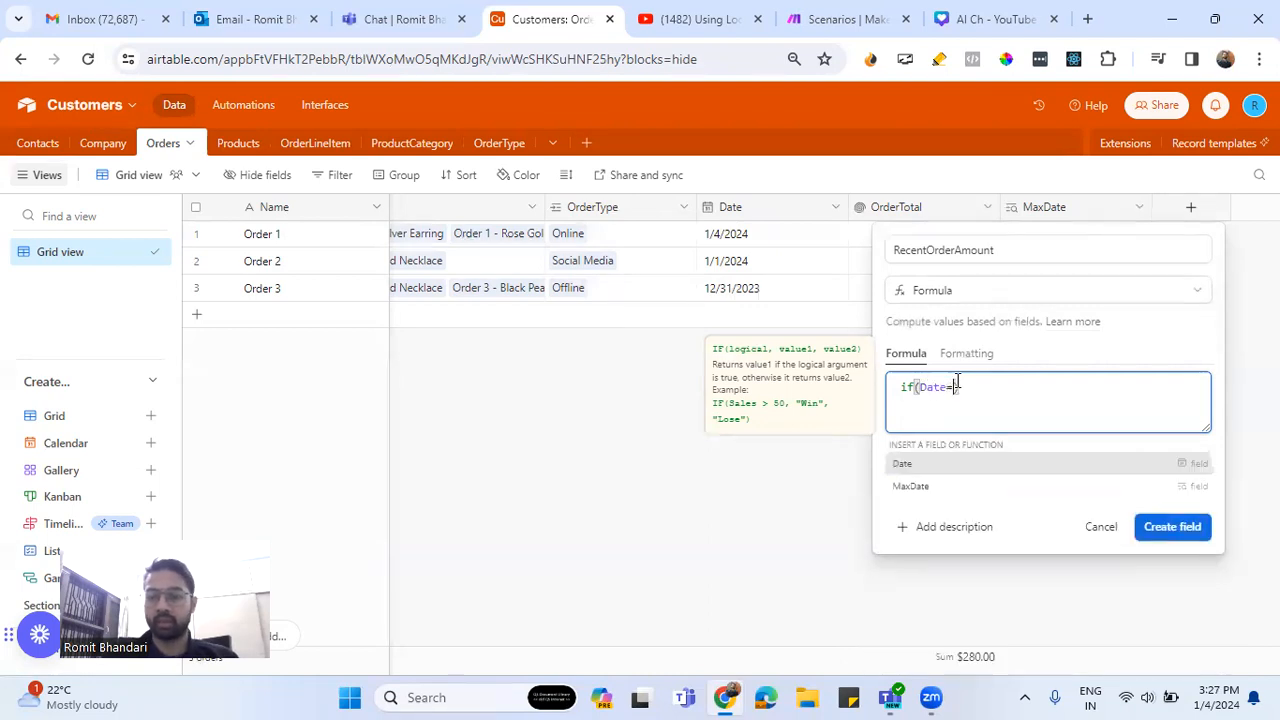
{"action": "key", "text": "BackSpace"}
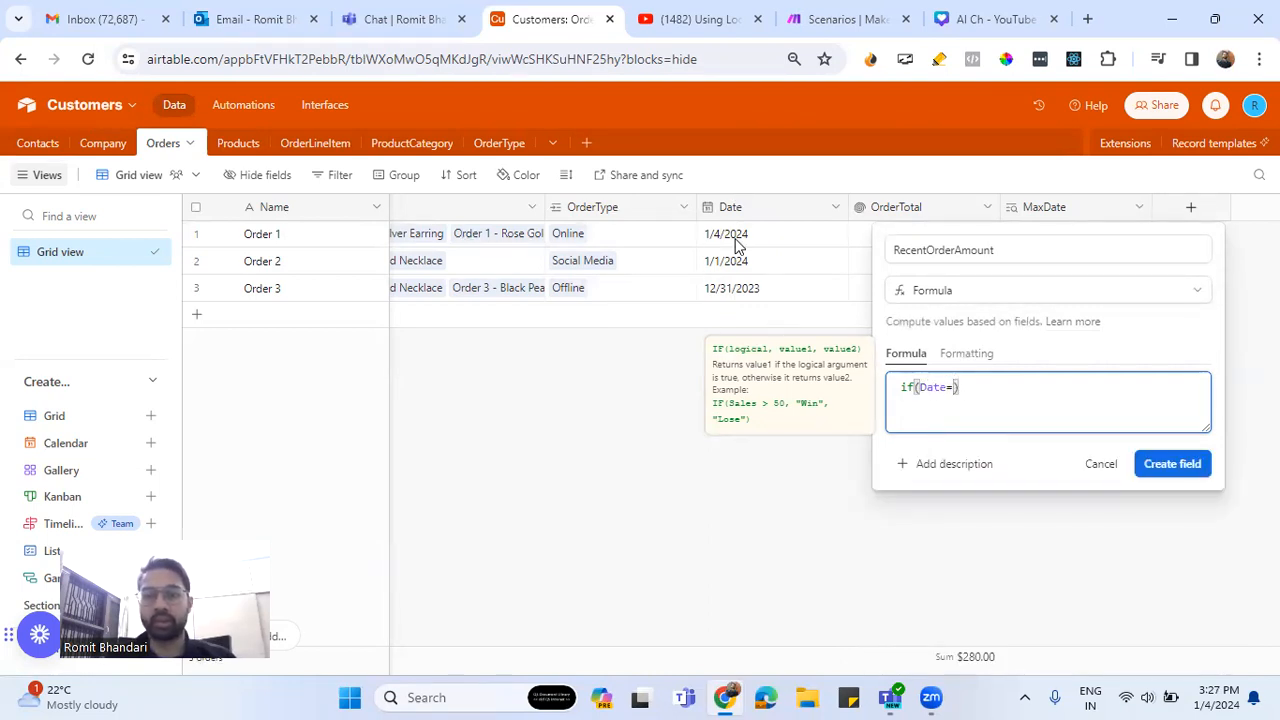
{"action": "type", "text": "Max"}
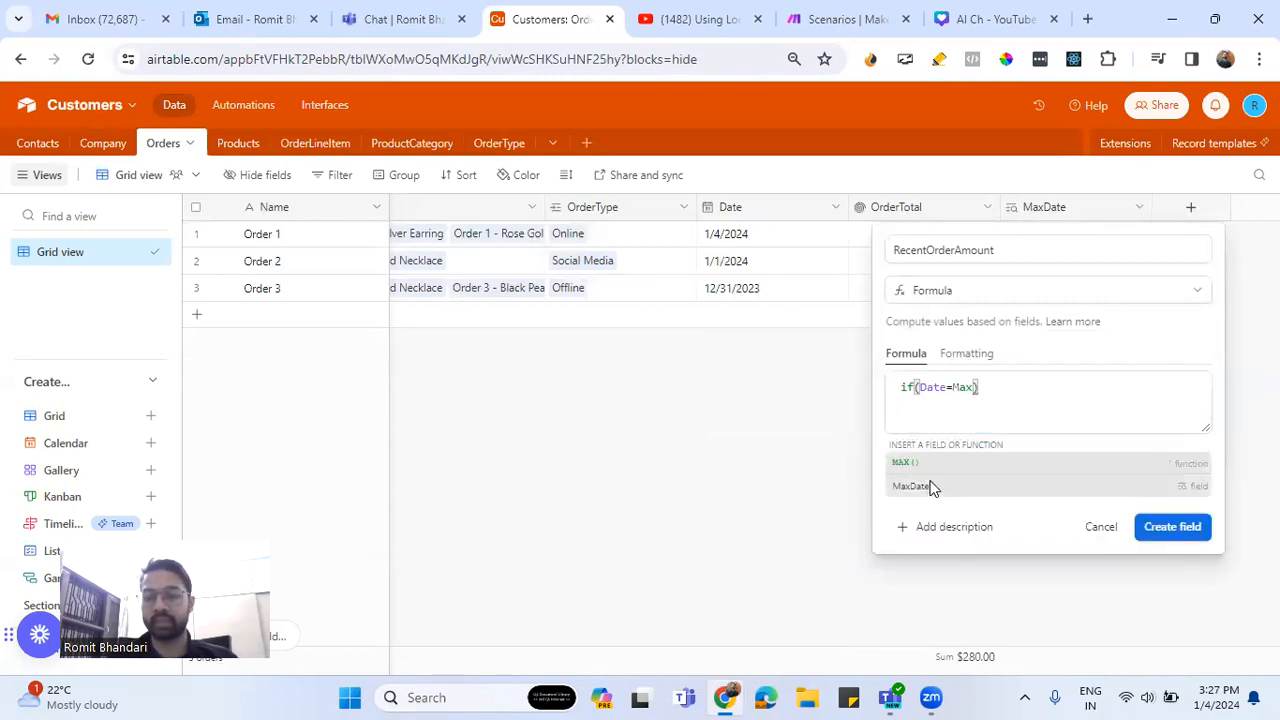
{"action": "left_click", "coordinate": [925, 486]}
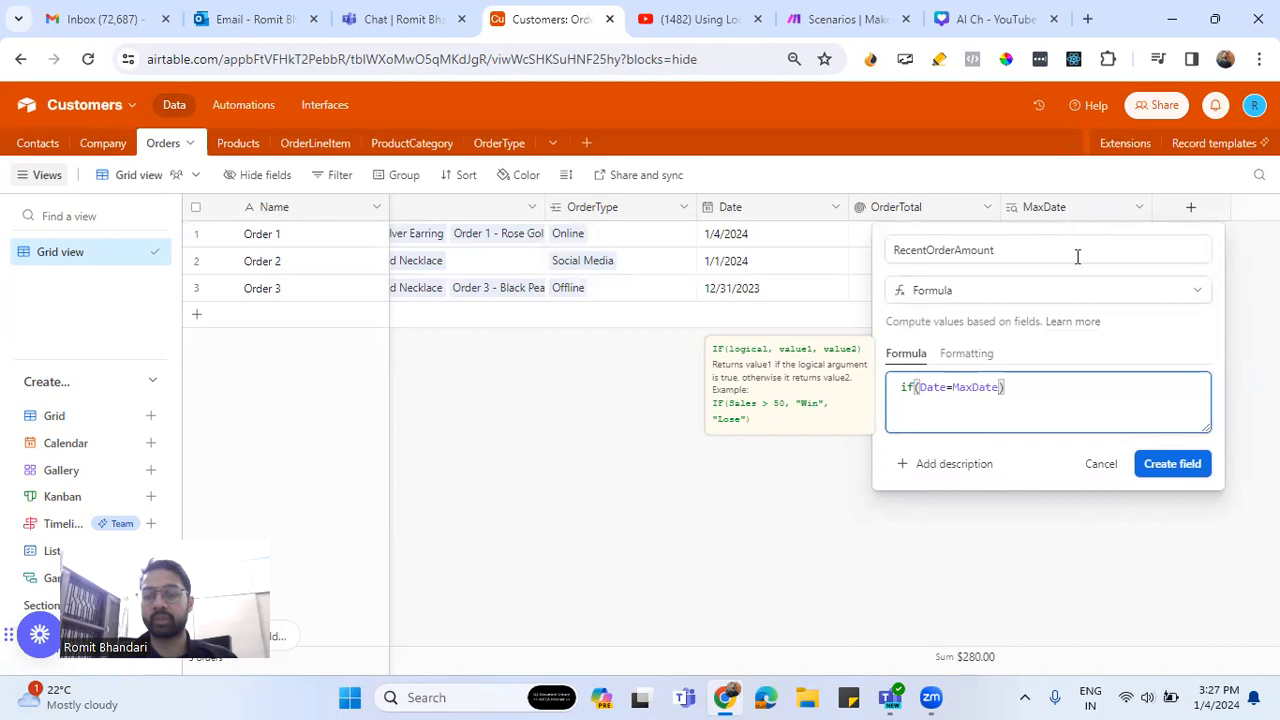
Make the IF formula return OrderTotal when the condition is true, and create the RecentOrderAmount field
{"action": "type", "text": ", Orde"}
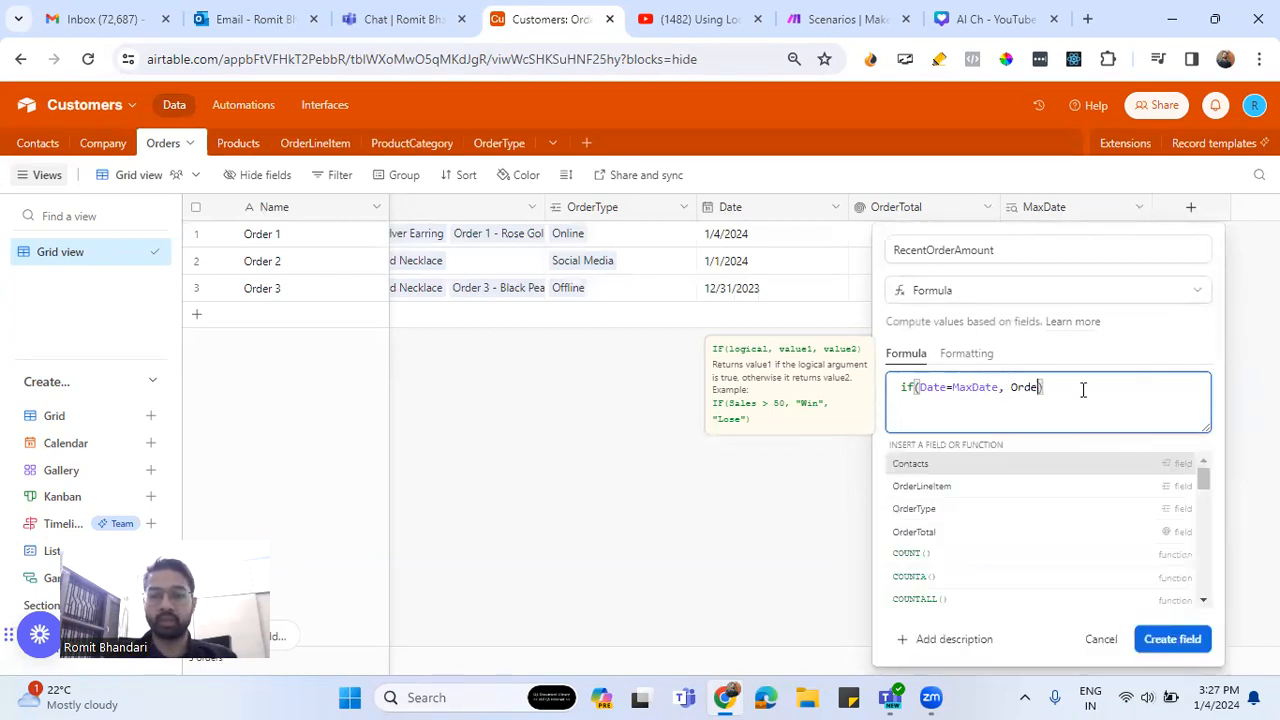
{"action": "type", "text": "r"}
{"action": "left_click", "coordinate": [943, 510]}
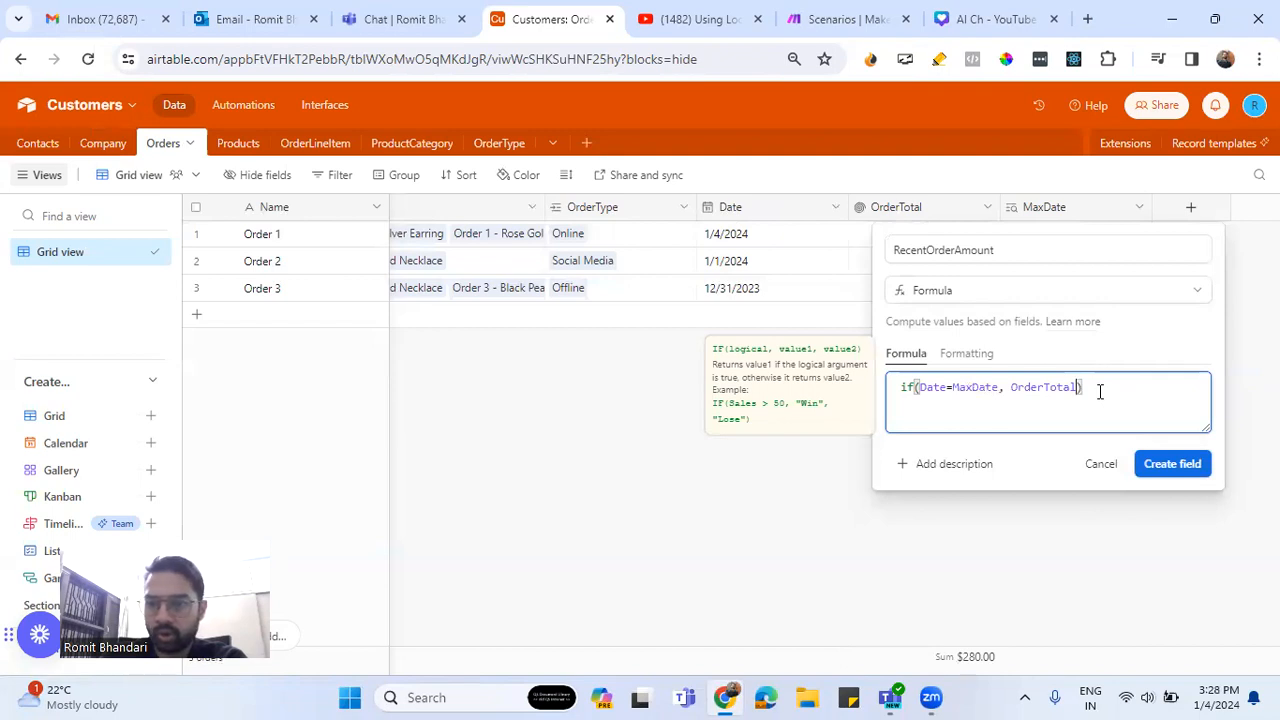
{"action": "left_click", "coordinate": [1166, 470]}
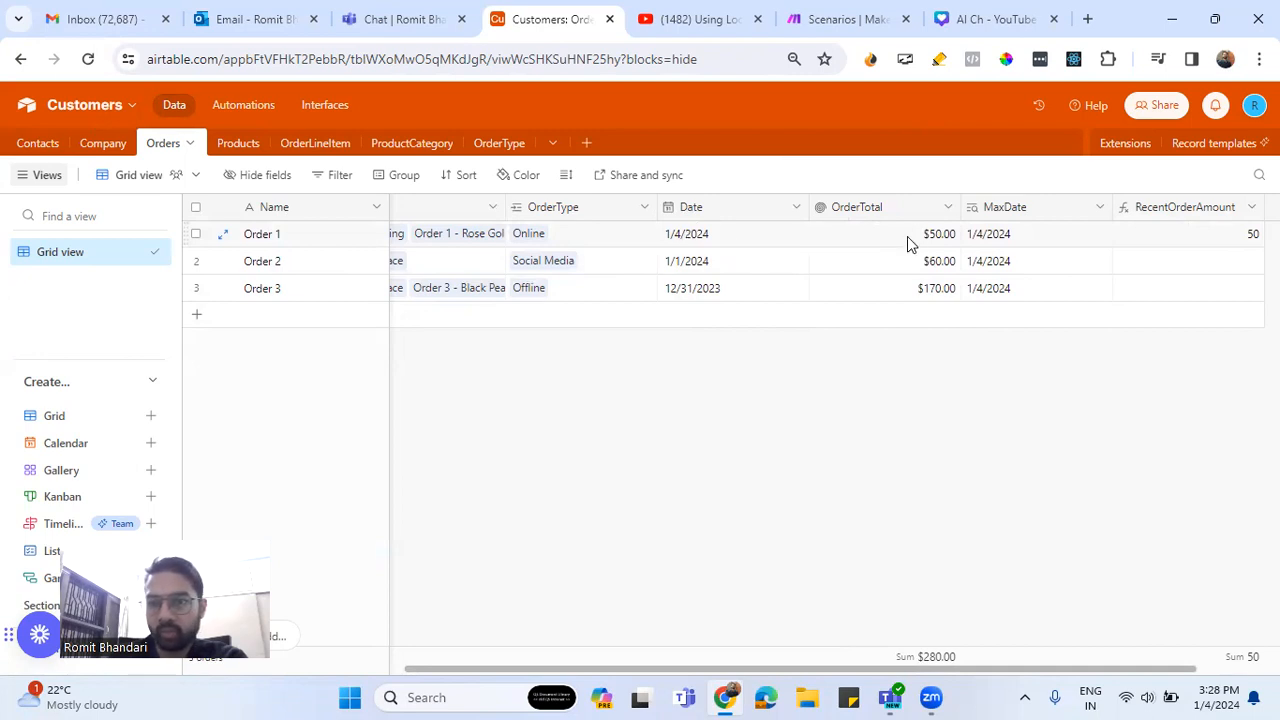
Change the RecentOrderAmount field's format to Currency and save it
{"action": "left_click", "coordinate": [1250, 207]}
{"action": "left_click", "coordinate": [1072, 257]}
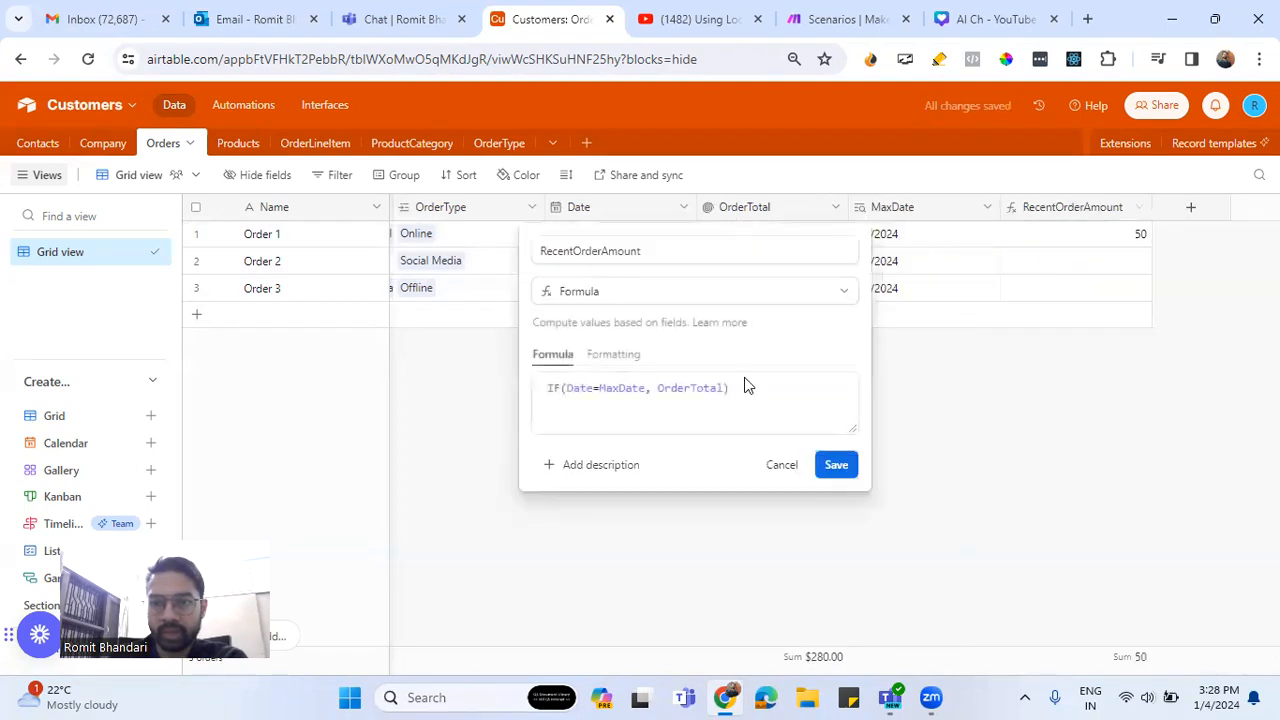
{"action": "left_click", "coordinate": [610, 355]}
{"action": "left_click", "coordinate": [591, 417]}
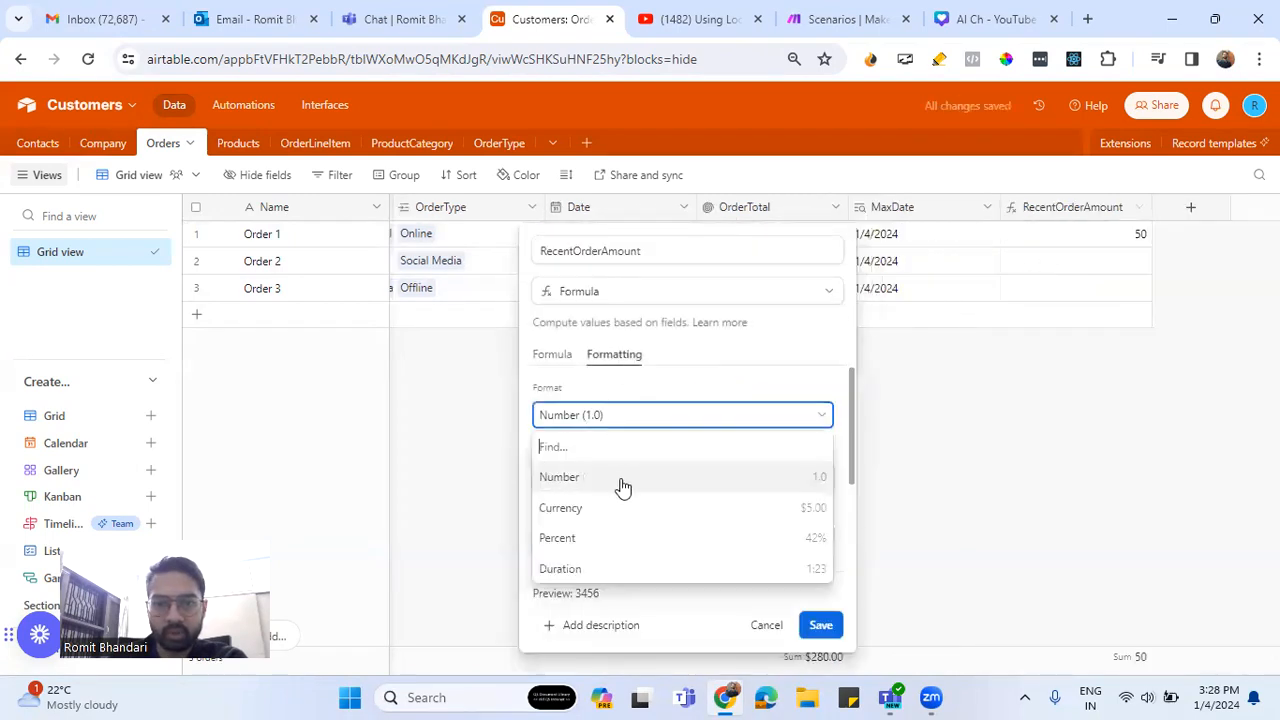
{"action": "left_click", "coordinate": [607, 506]}
{"action": "scroll", "coordinate": [851, 563], "scroll_direction": "down", "scroll_amount": 3}
{"action": "scroll", "coordinate": [851, 563], "scroll_direction": "down", "scroll_amount": 1}
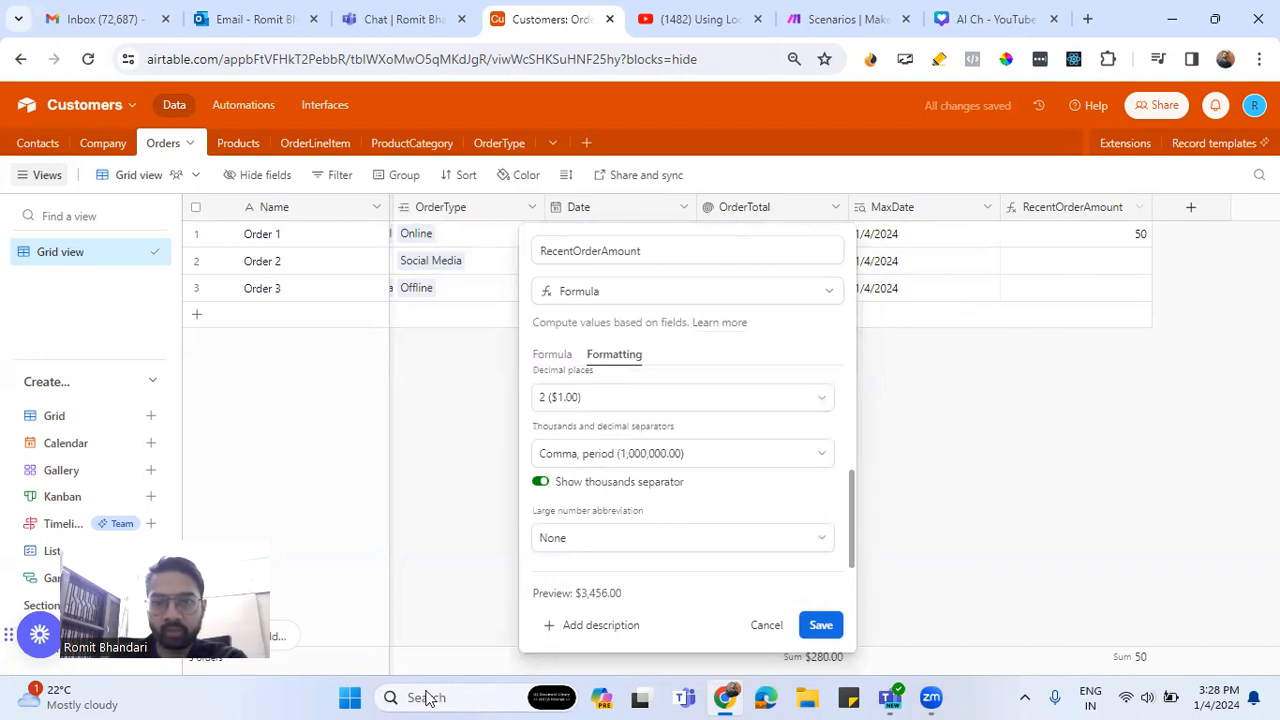
{"action": "left_click", "coordinate": [820, 624]}
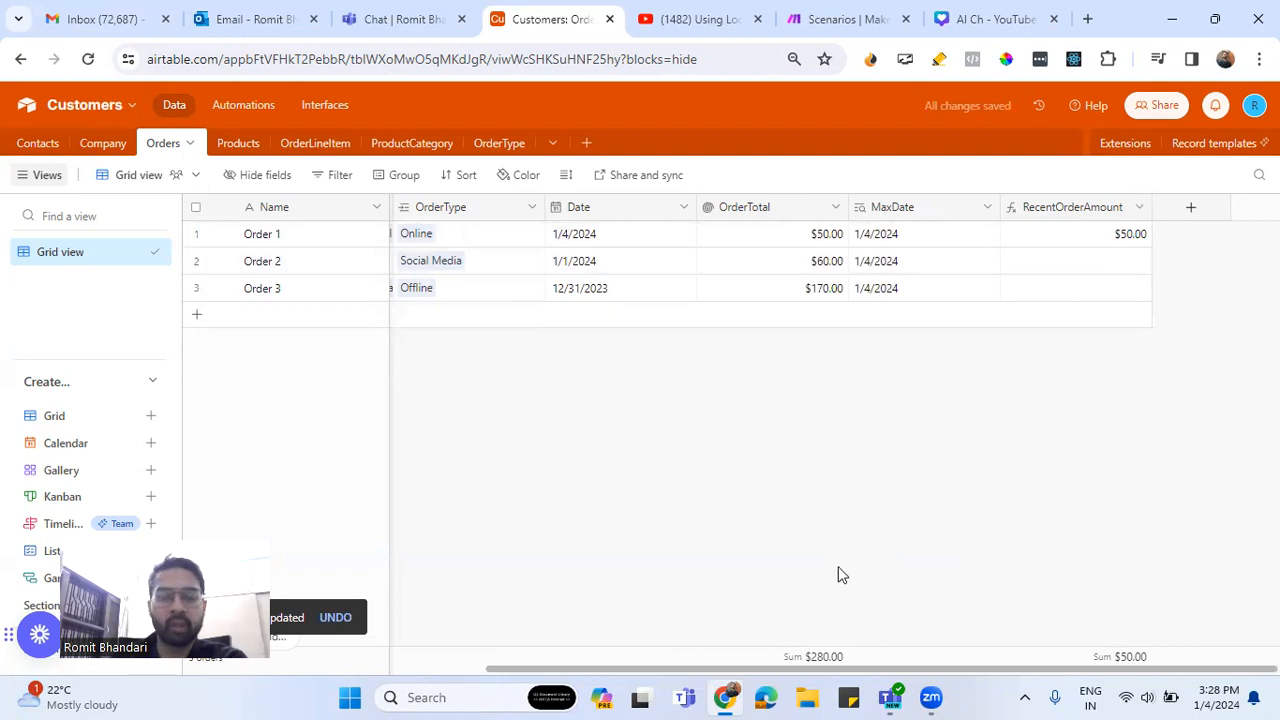
Start a new Lookup field named RecentOrderAmt in the Contacts table
{"action": "left_click_drag", "start_coordinate": [857, 669], "coordinate": [509, 686]}
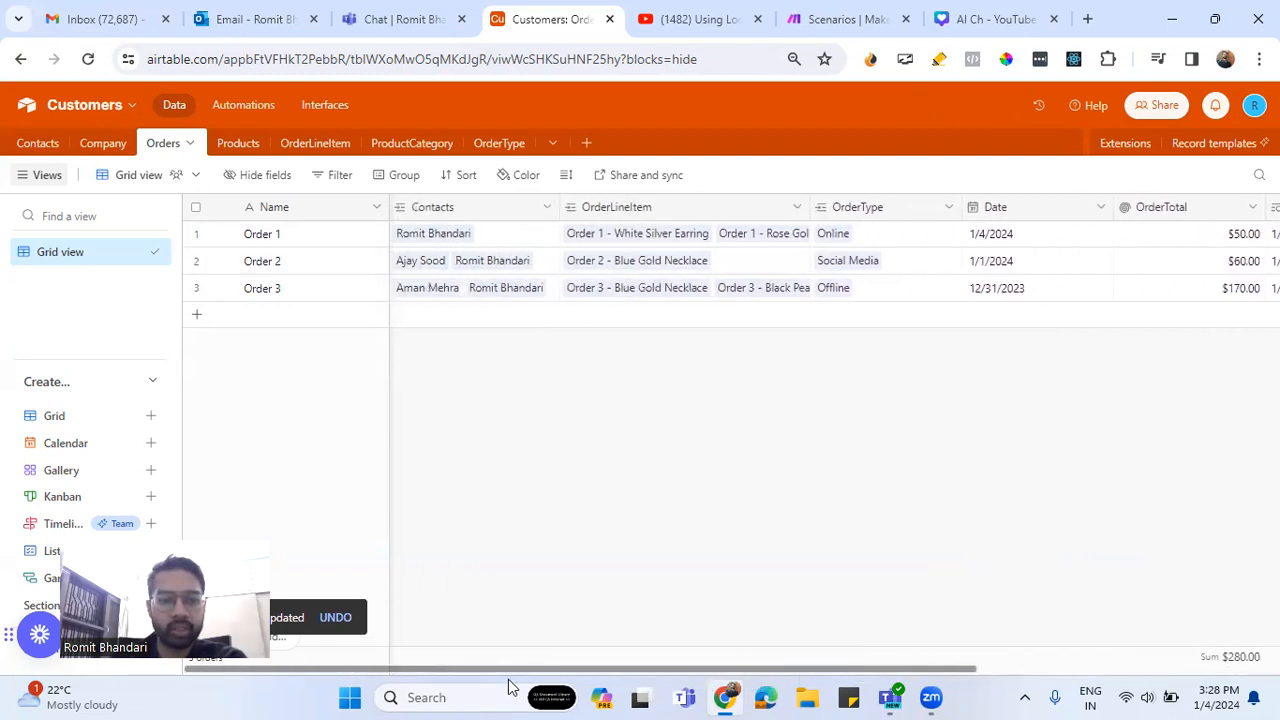
{"action": "left_click", "coordinate": [37, 143]}
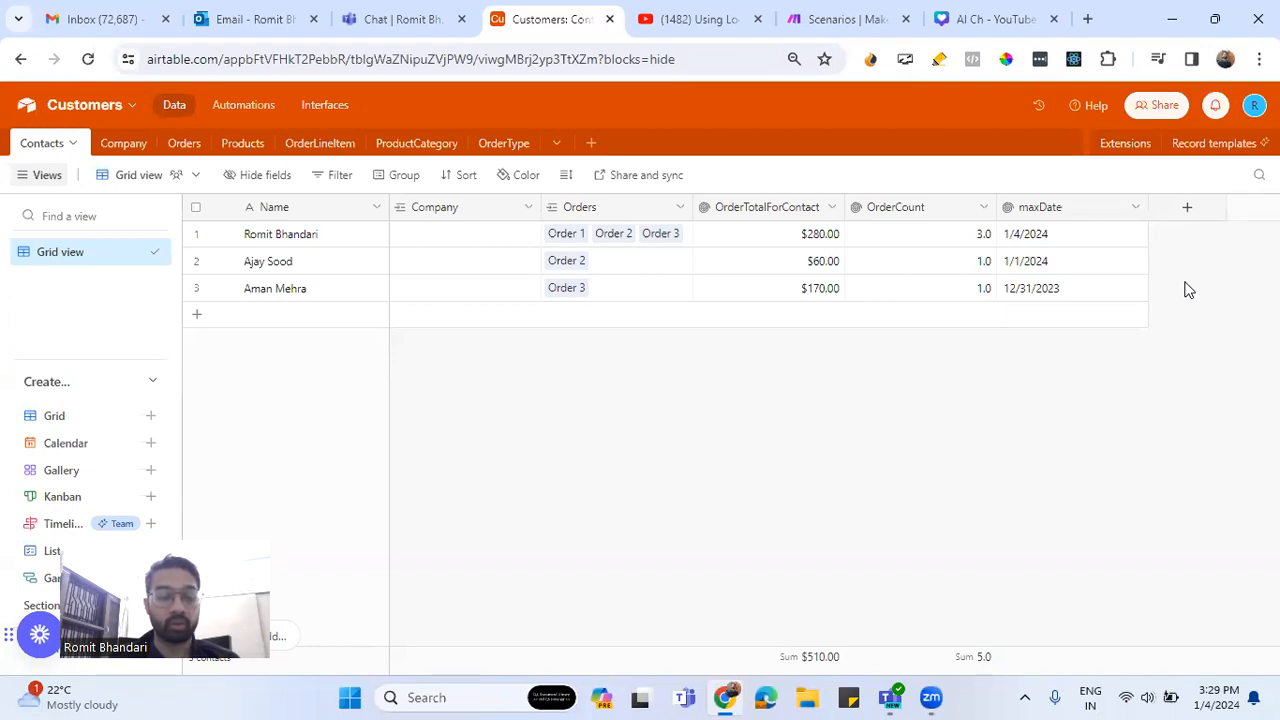
{"action": "left_click", "coordinate": [1187, 209]}
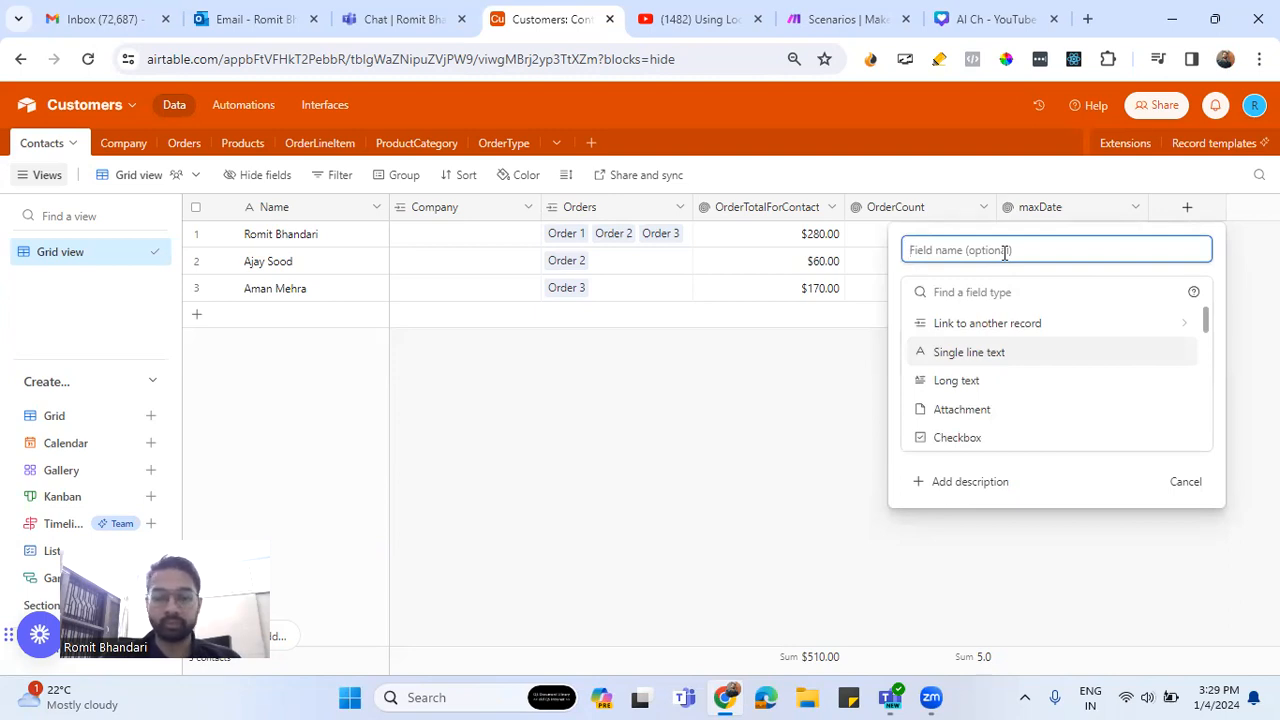
{"action": "type", "text": "RecentOrderAmt"}
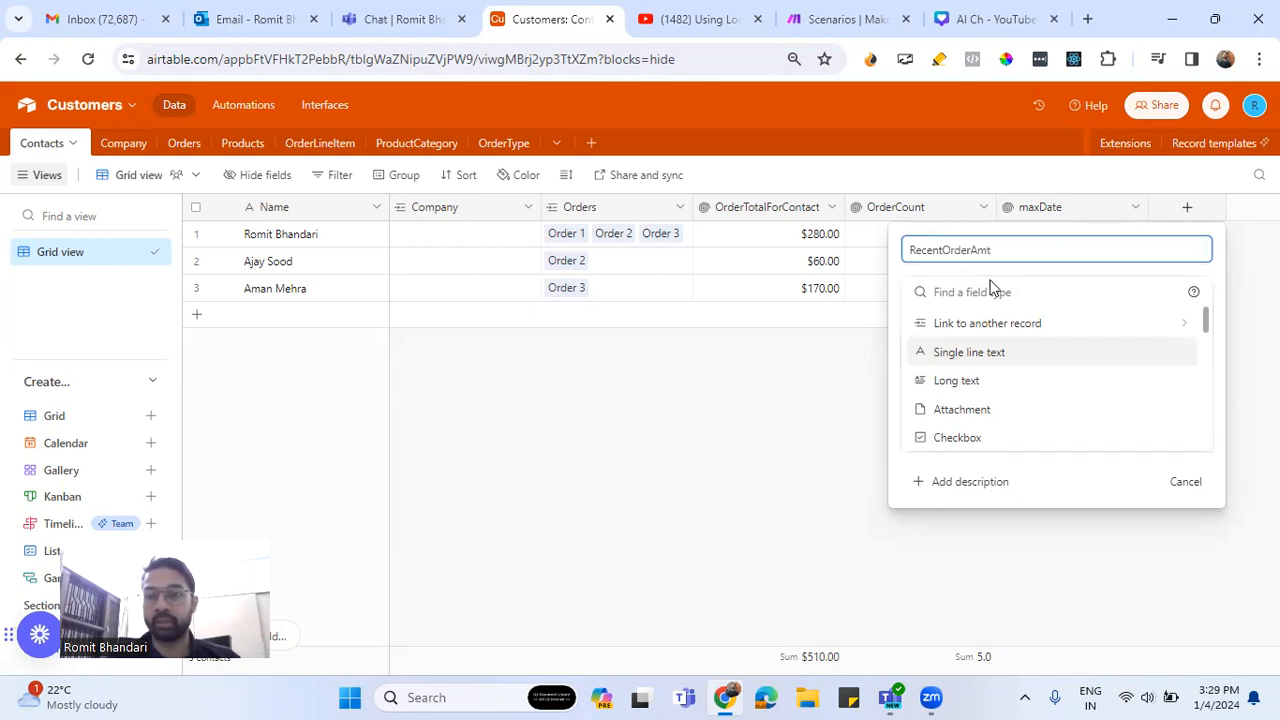
{"action": "left_click", "coordinate": [980, 292]}
{"action": "type", "text": "loo"}
{"action": "left_click", "coordinate": [980, 323]}
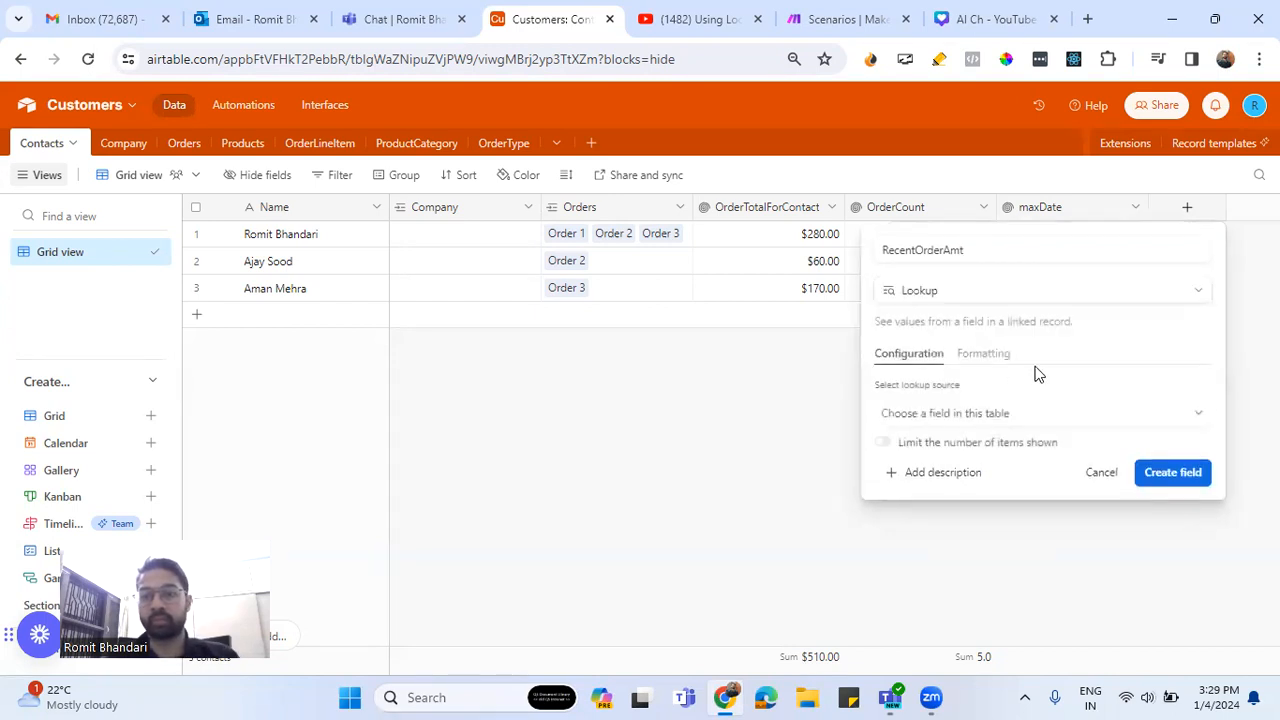
Set the RecentOrderAmt lookup to show RecentOrderAmount from the linked Orders, check its formatting, and create the field
{"action": "left_click", "coordinate": [951, 410]}
{"action": "left_click", "coordinate": [947, 510]}
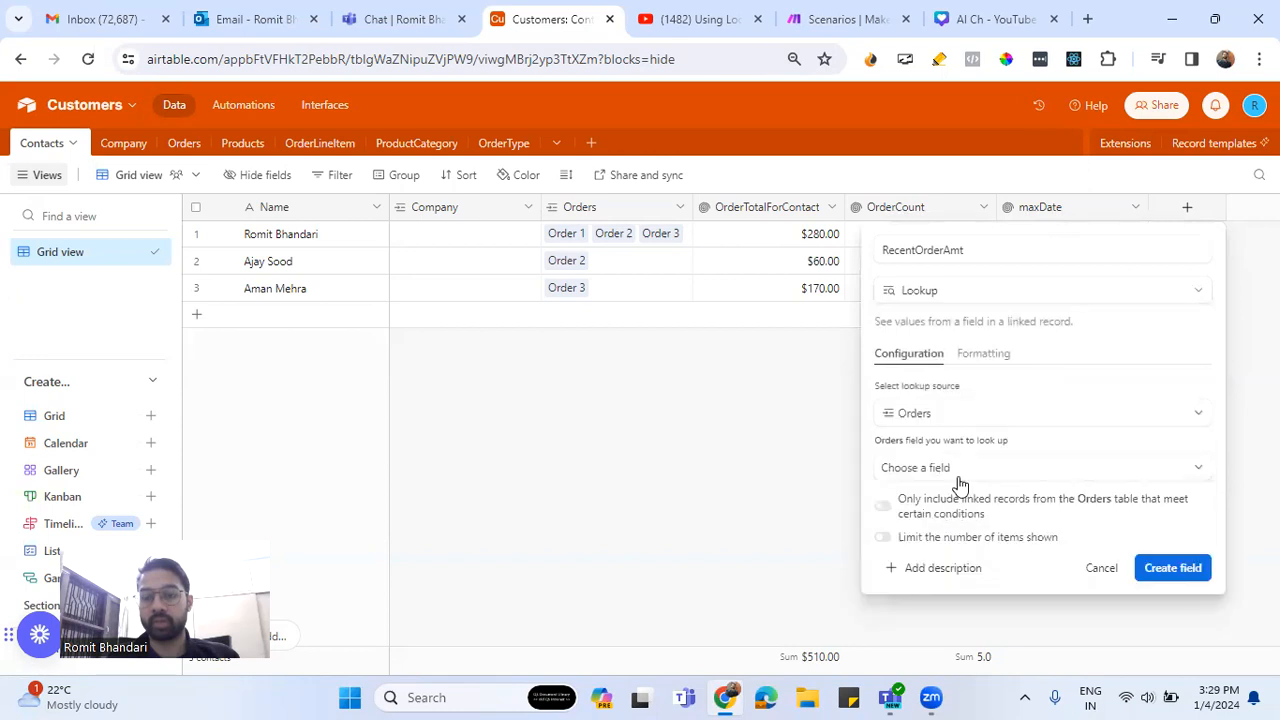
{"action": "left_click", "coordinate": [965, 468]}
{"action": "scroll", "coordinate": [979, 430], "scroll_direction": "down", "scroll_amount": 1}
{"action": "scroll", "coordinate": [975, 432], "scroll_direction": "down", "scroll_amount": 1}
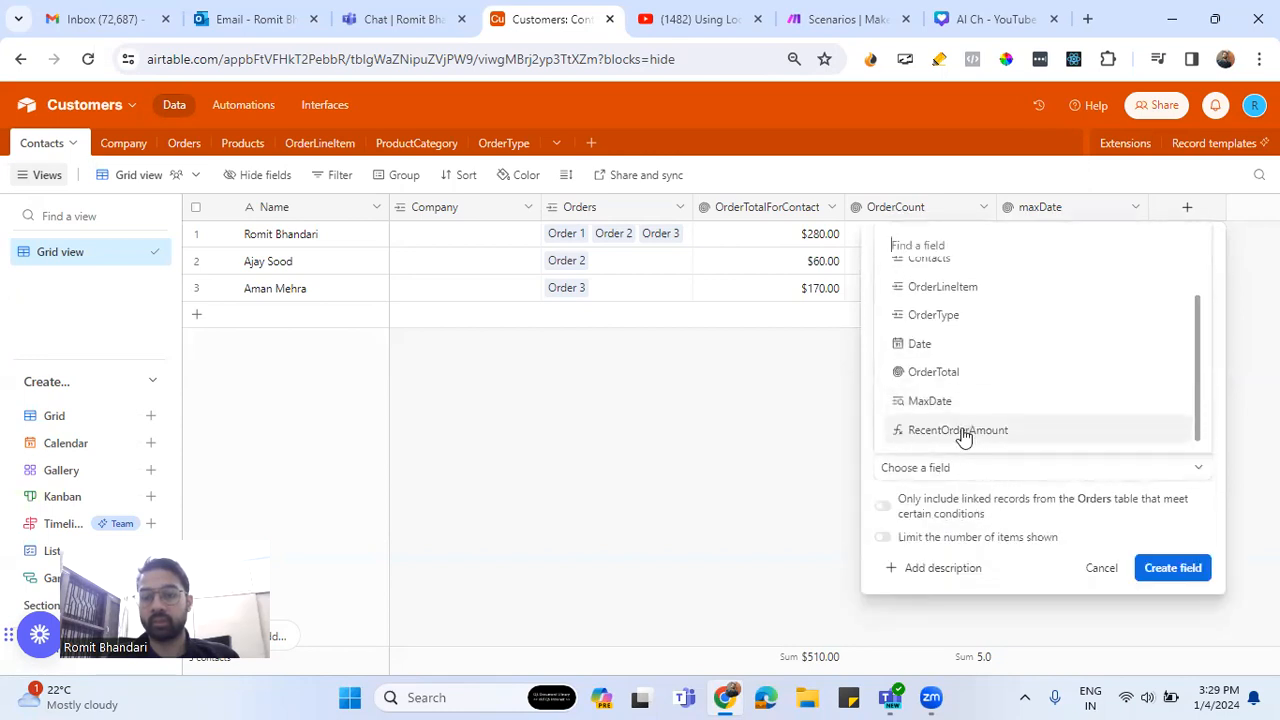
{"action": "left_click", "coordinate": [963, 436]}
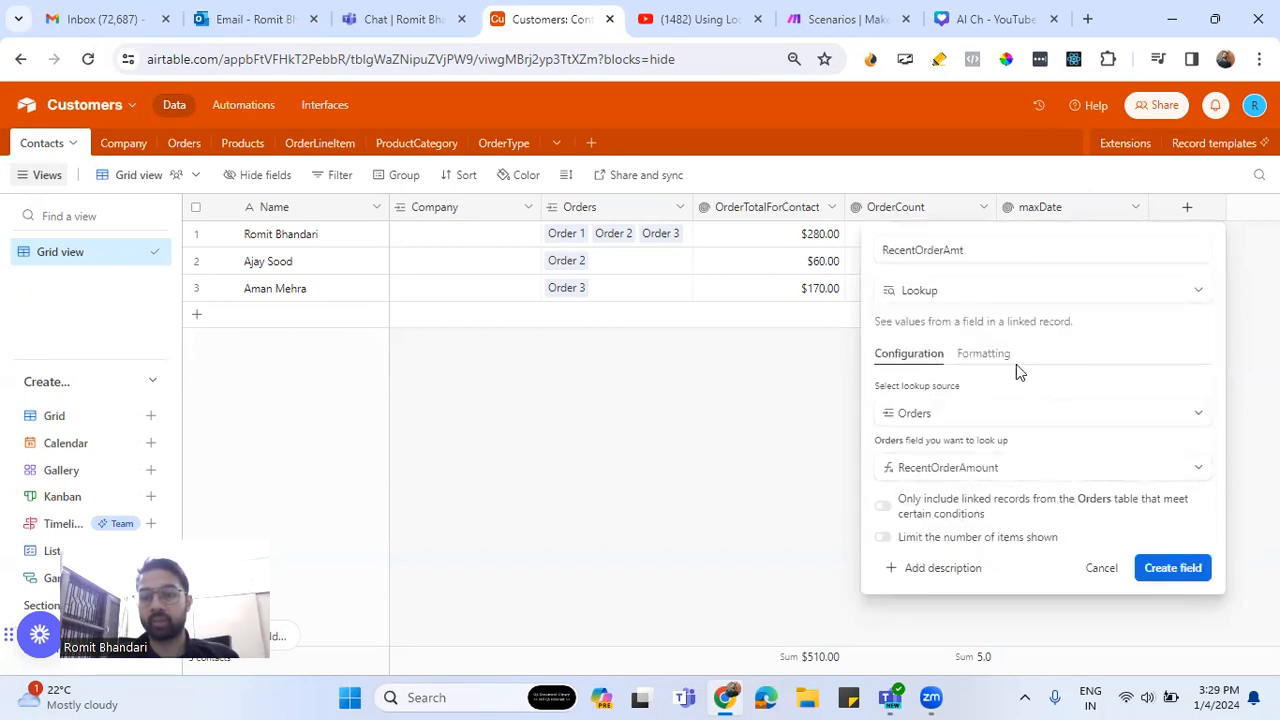
{"action": "left_click", "coordinate": [988, 354]}
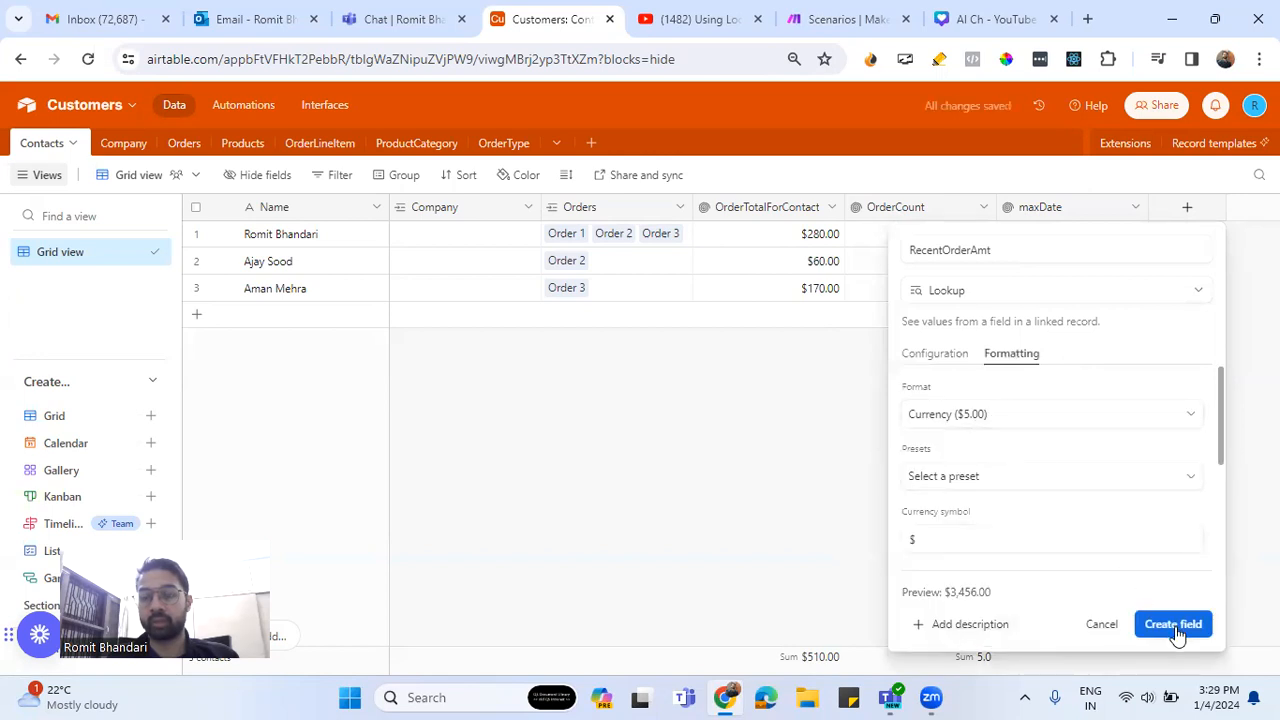
{"action": "left_click", "coordinate": [1174, 628]}
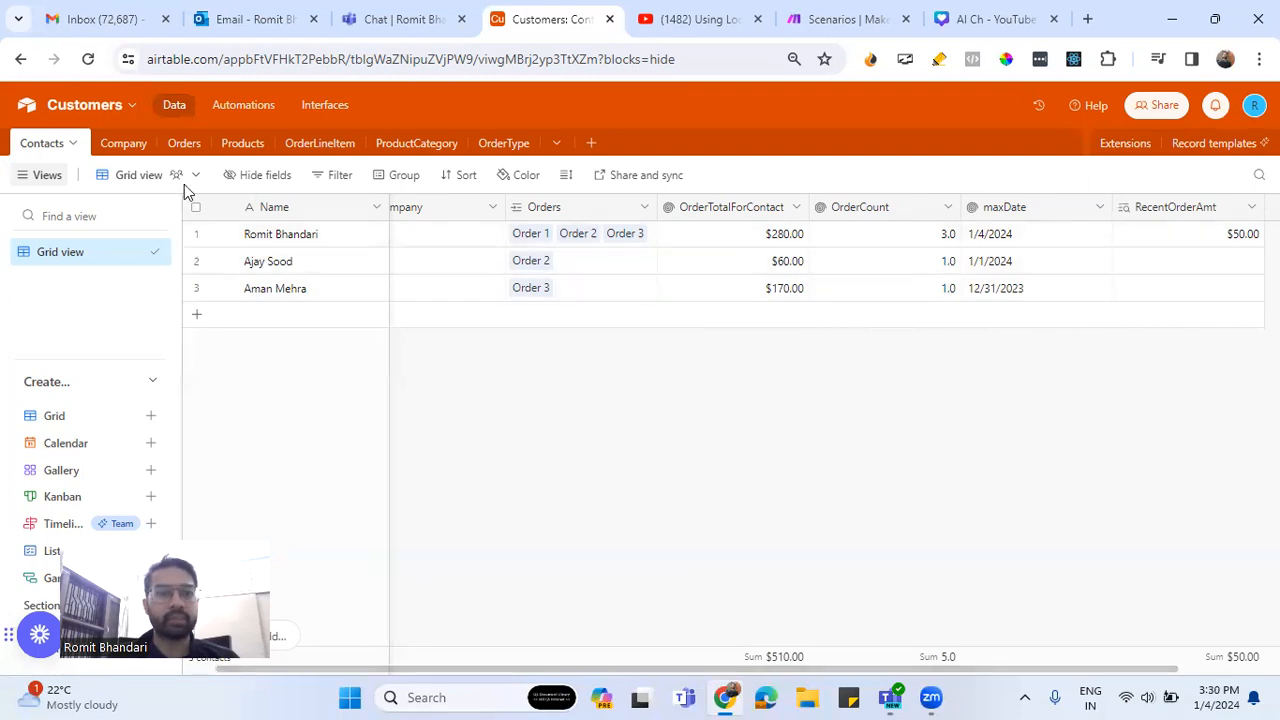
Open the Orders table and examine its Date, OrderTotal, MaxDate and RecentOrderAmount fields
{"action": "left_click", "coordinate": [184, 148]}
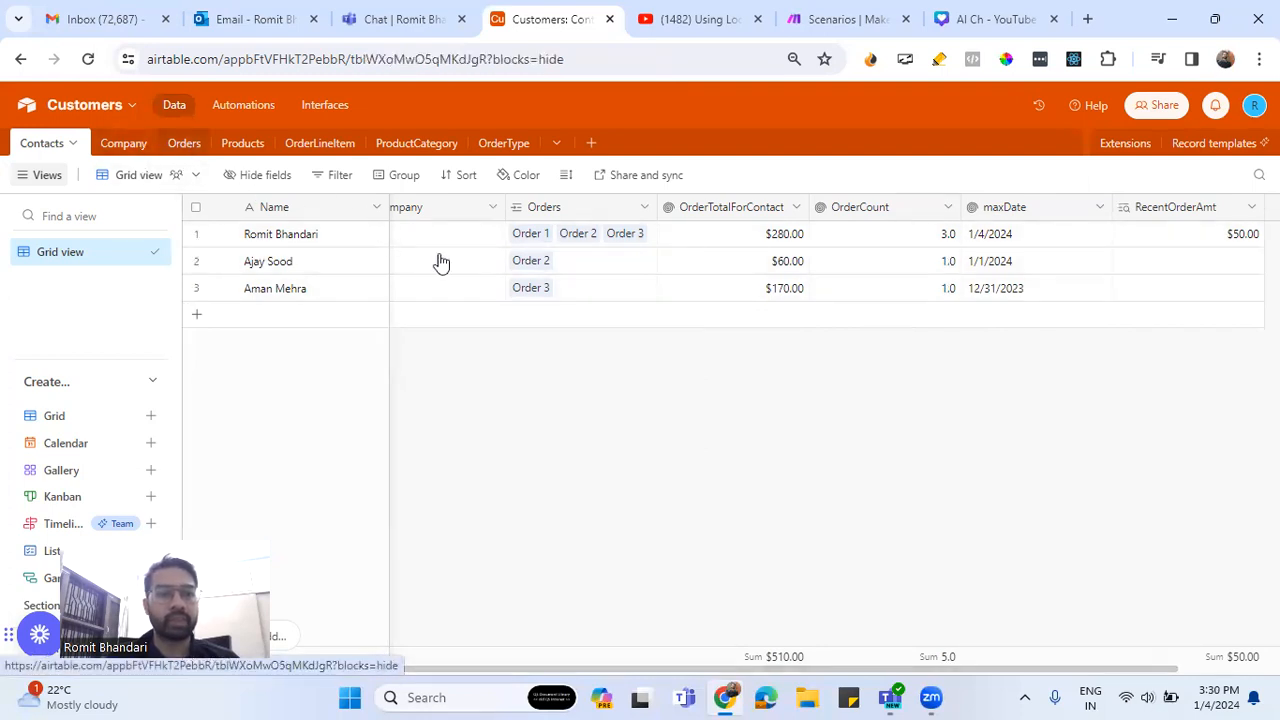
{"action": "left_click_drag", "start_coordinate": [917, 670], "coordinate": [1240, 697]}
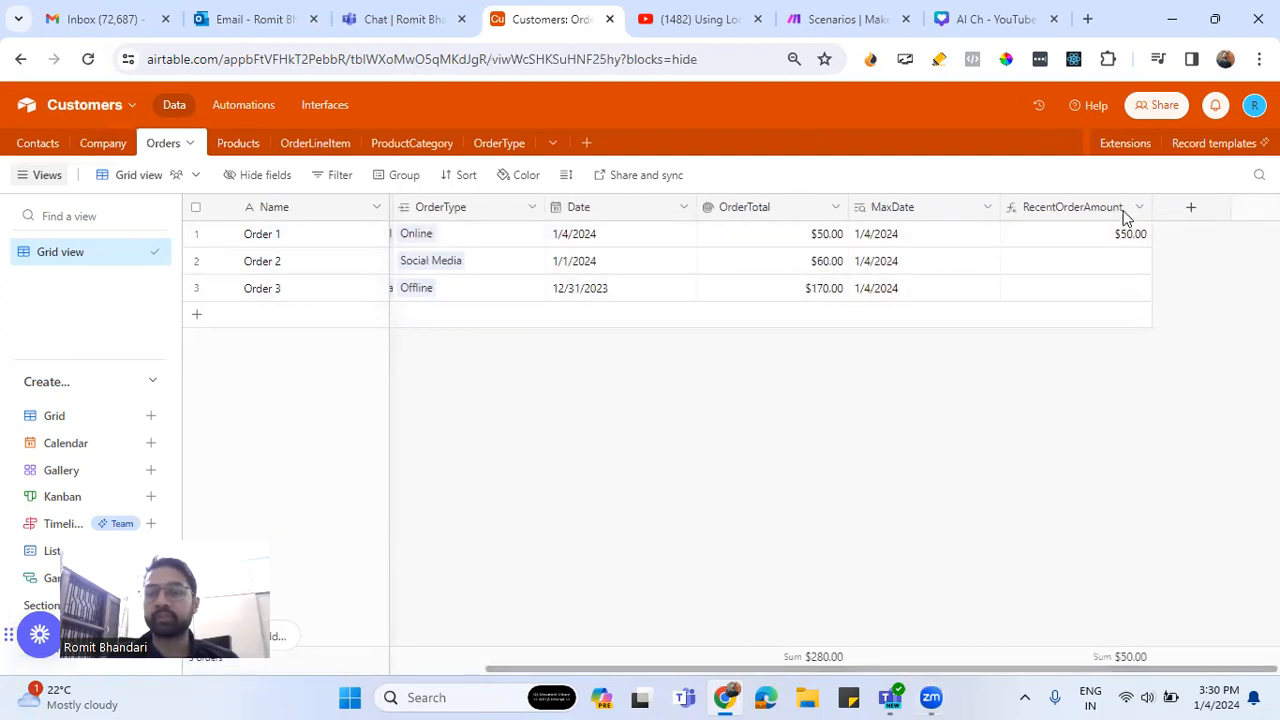